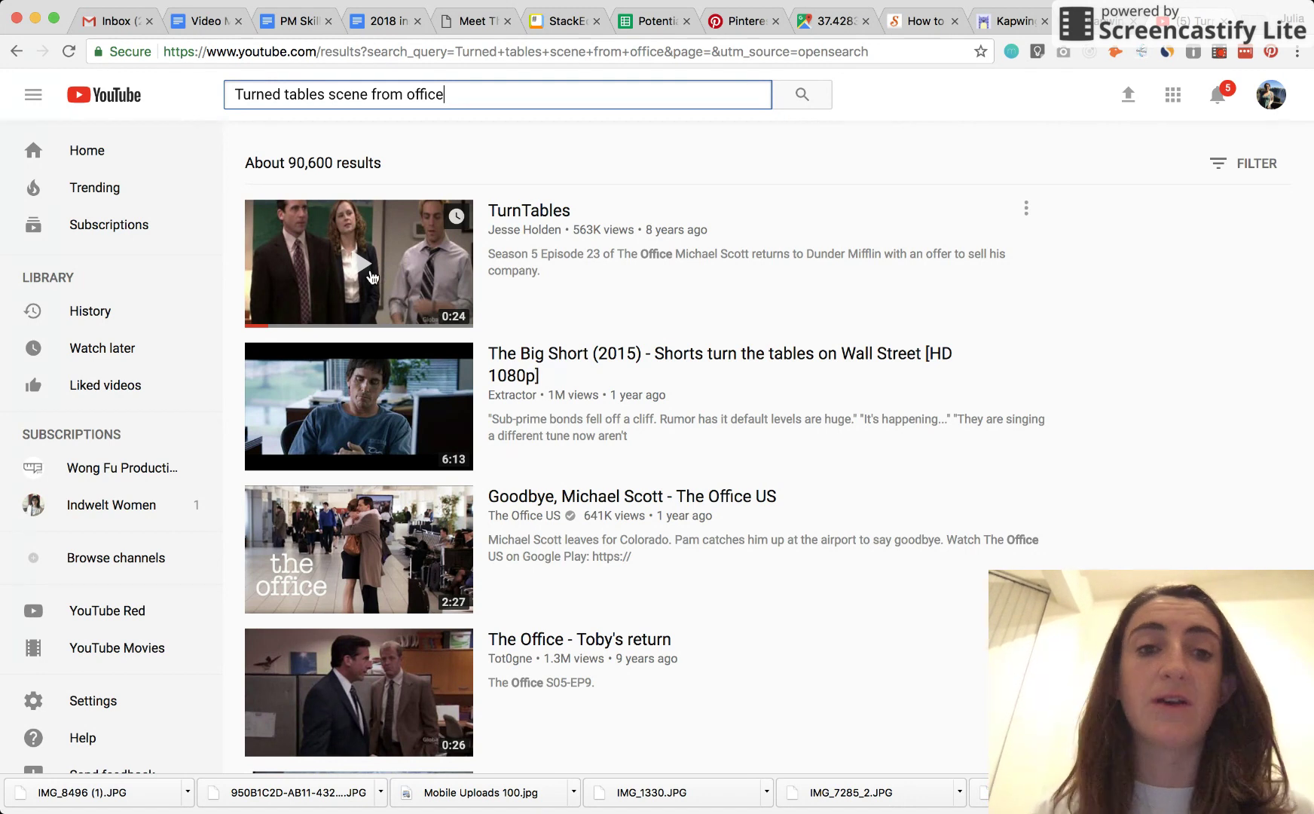
Play the TurnTables clip, pause it at 0:22, and select its web address
left_click(378, 269)
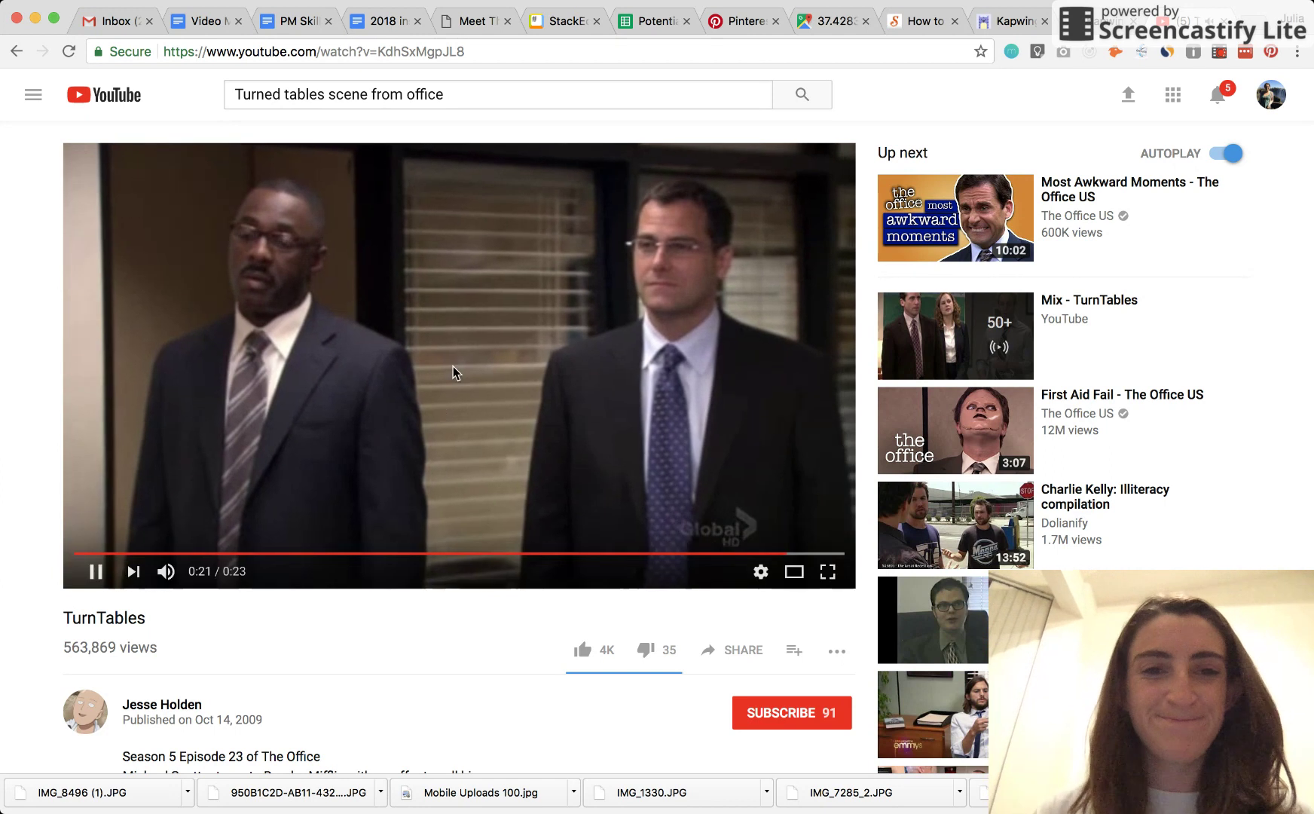
left_click(453, 366)
left_click(526, 52)
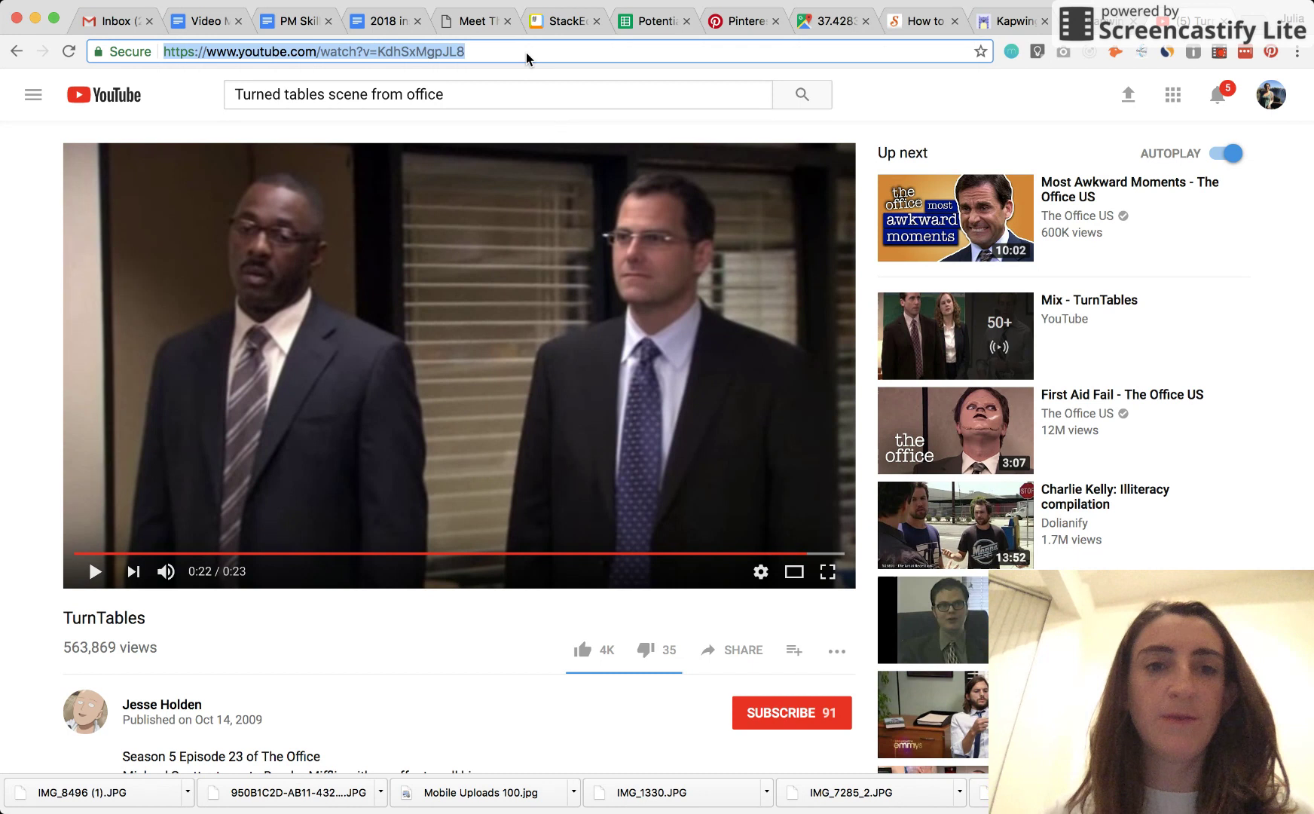
Switch to the Kapwing tab and open Add Subtitles from the All video tools list
key("ctrl+shift+Tab")
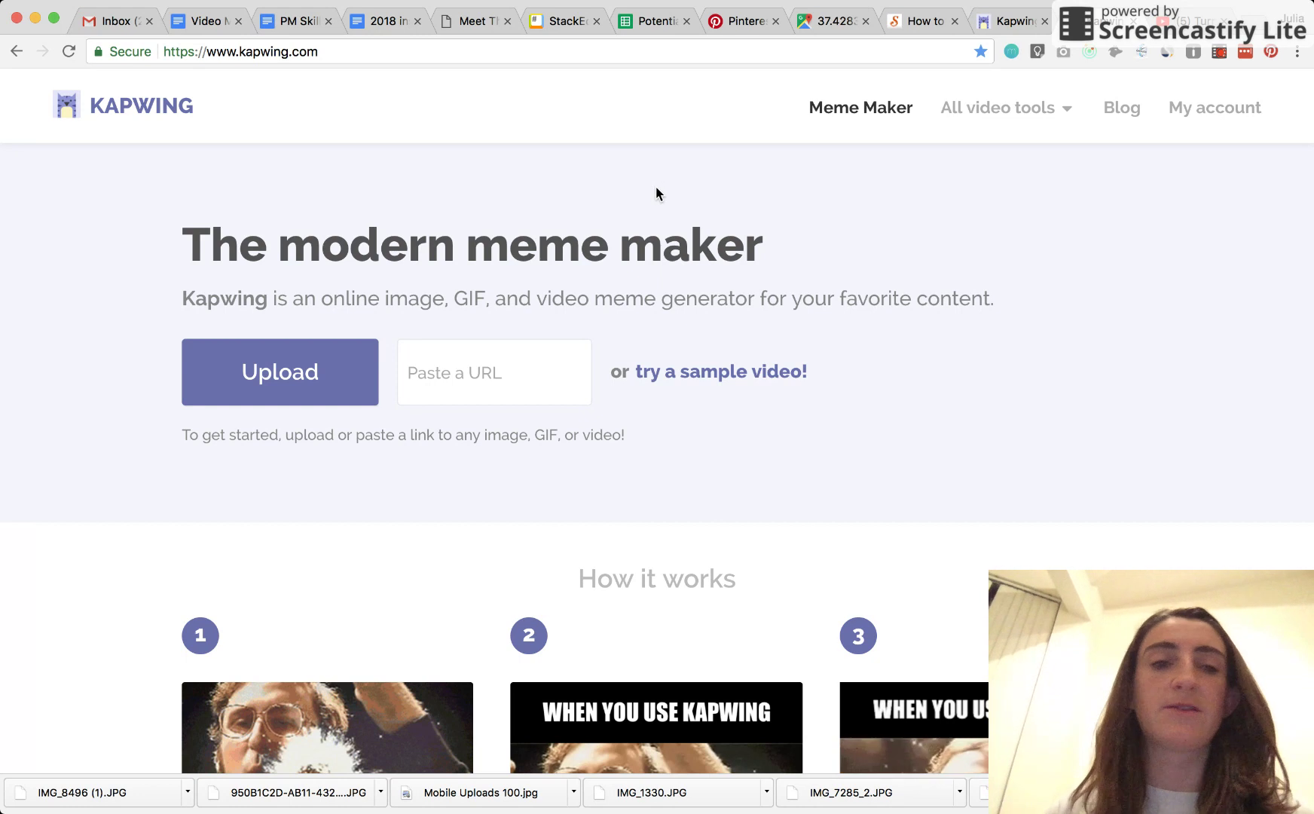
left_click(245, 55)
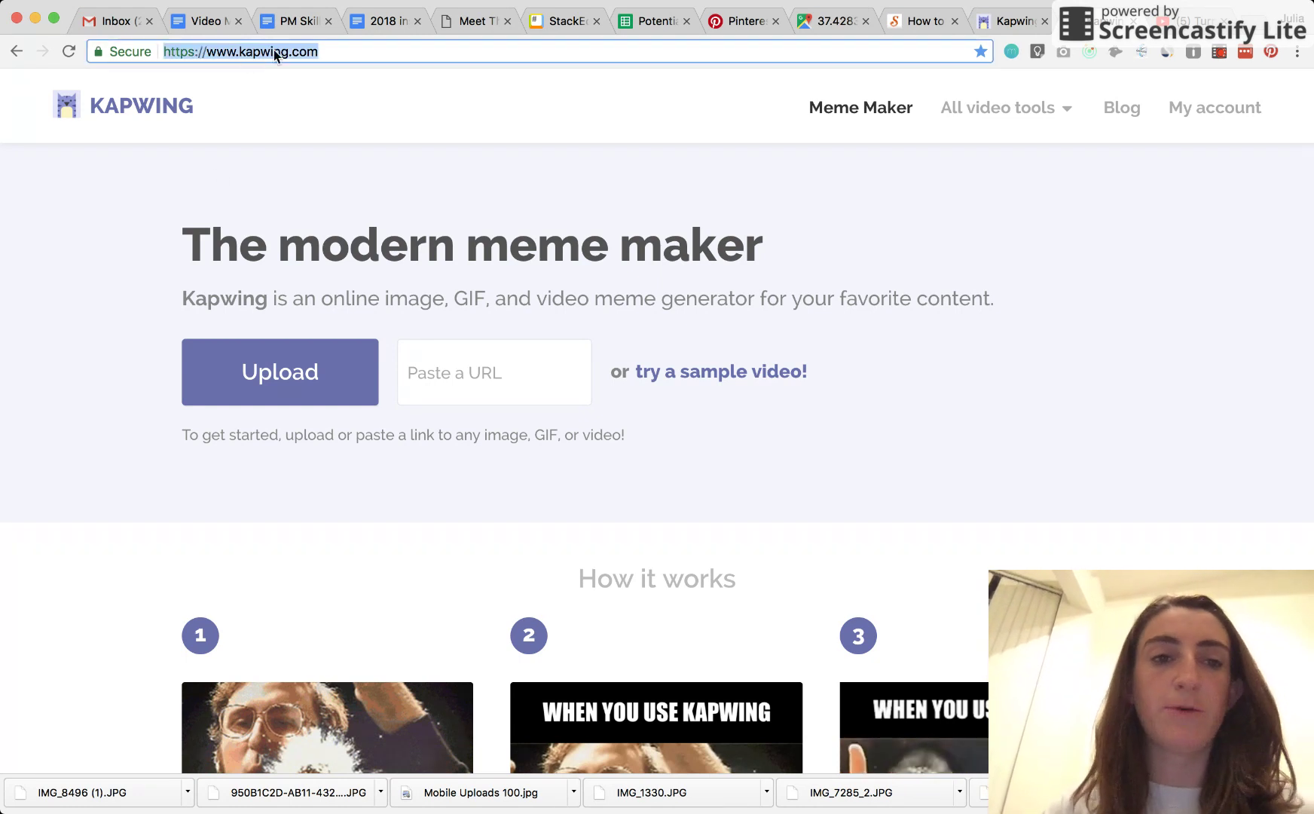
left_click(273, 53)
left_click(515, 301)
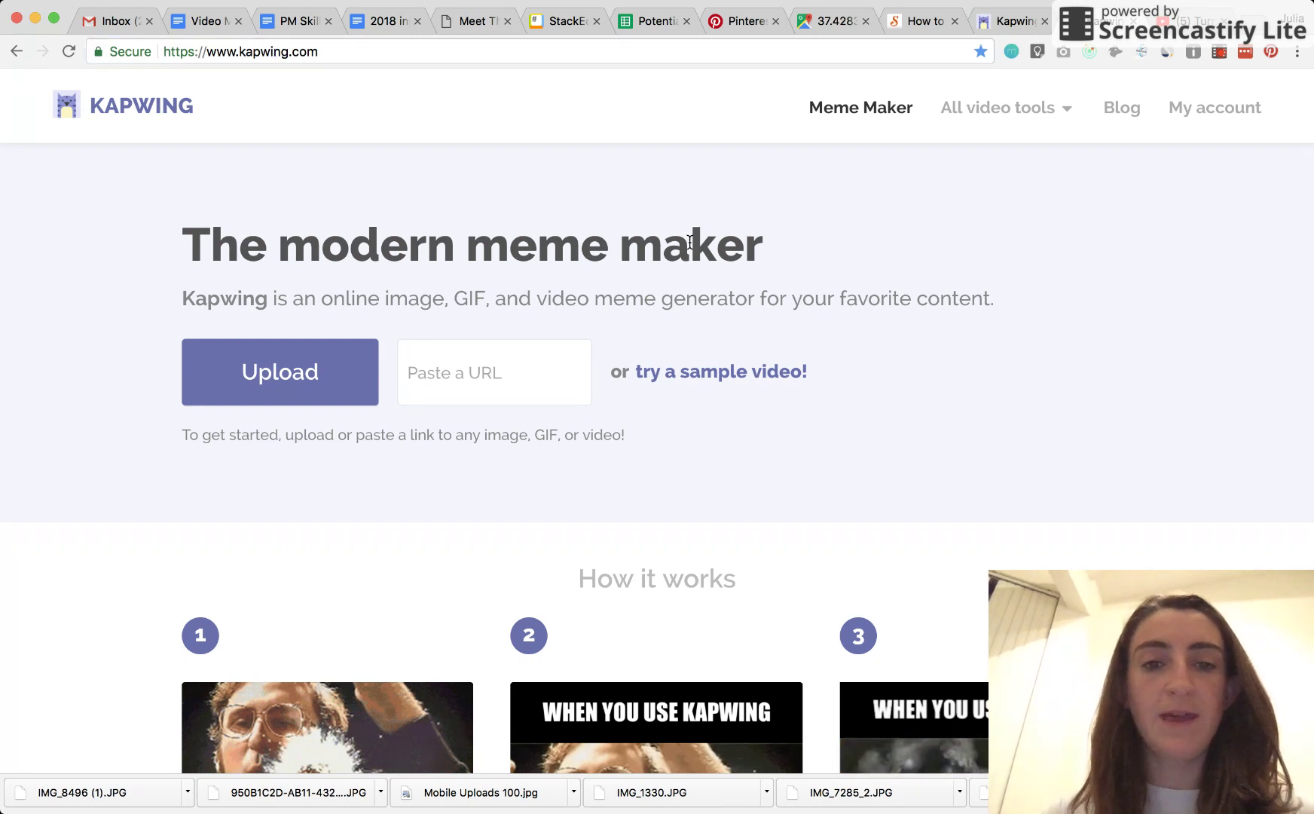
left_click(1039, 117)
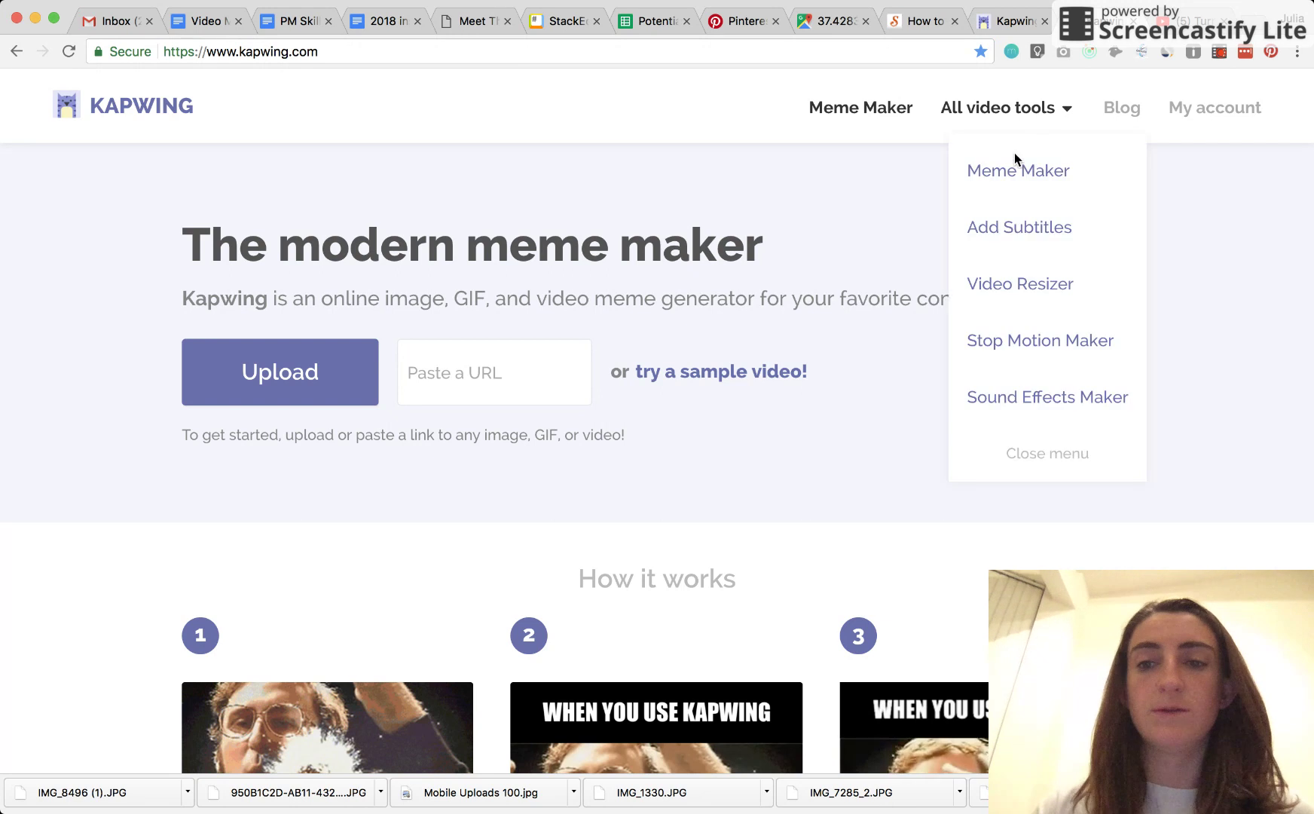
left_click(1001, 236)
left_click_drag(319, 51, 369, 53)
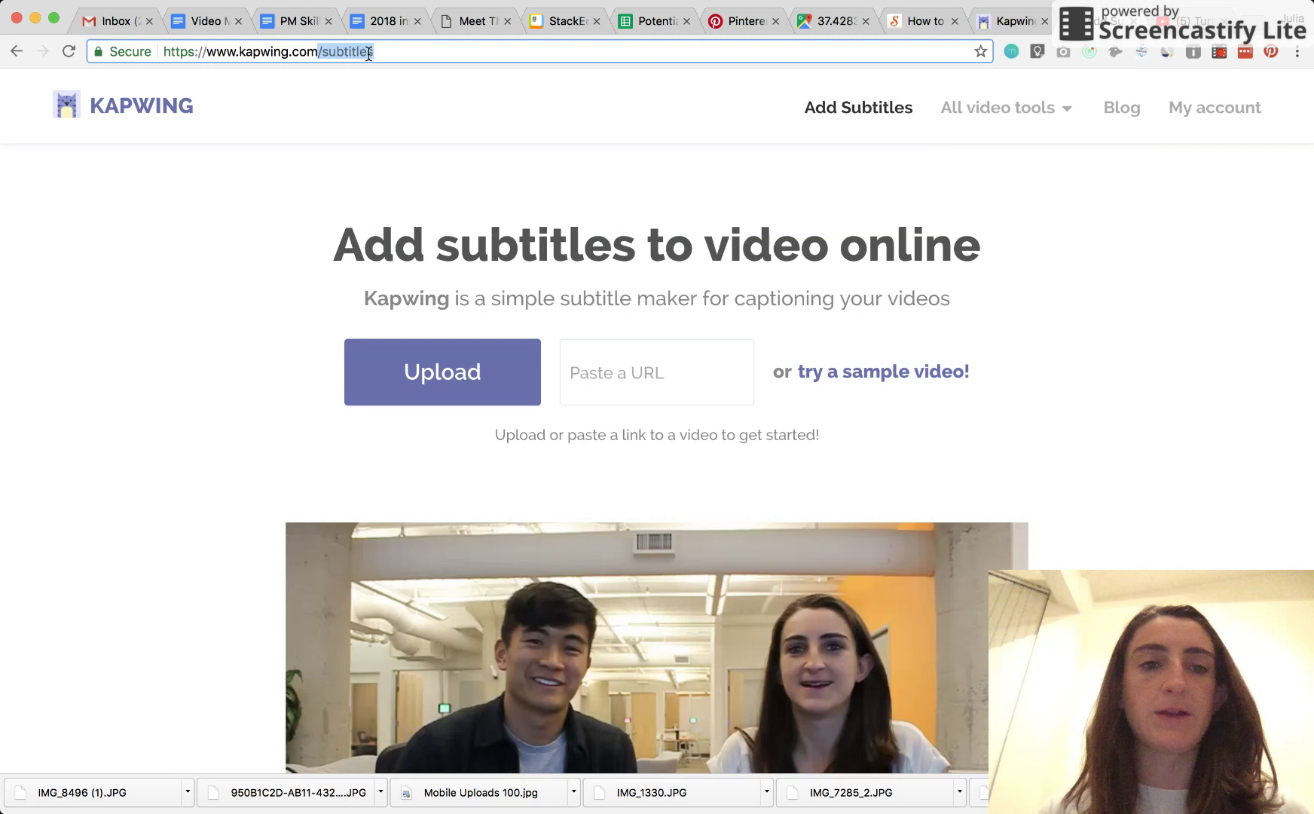
left_click(387, 52)
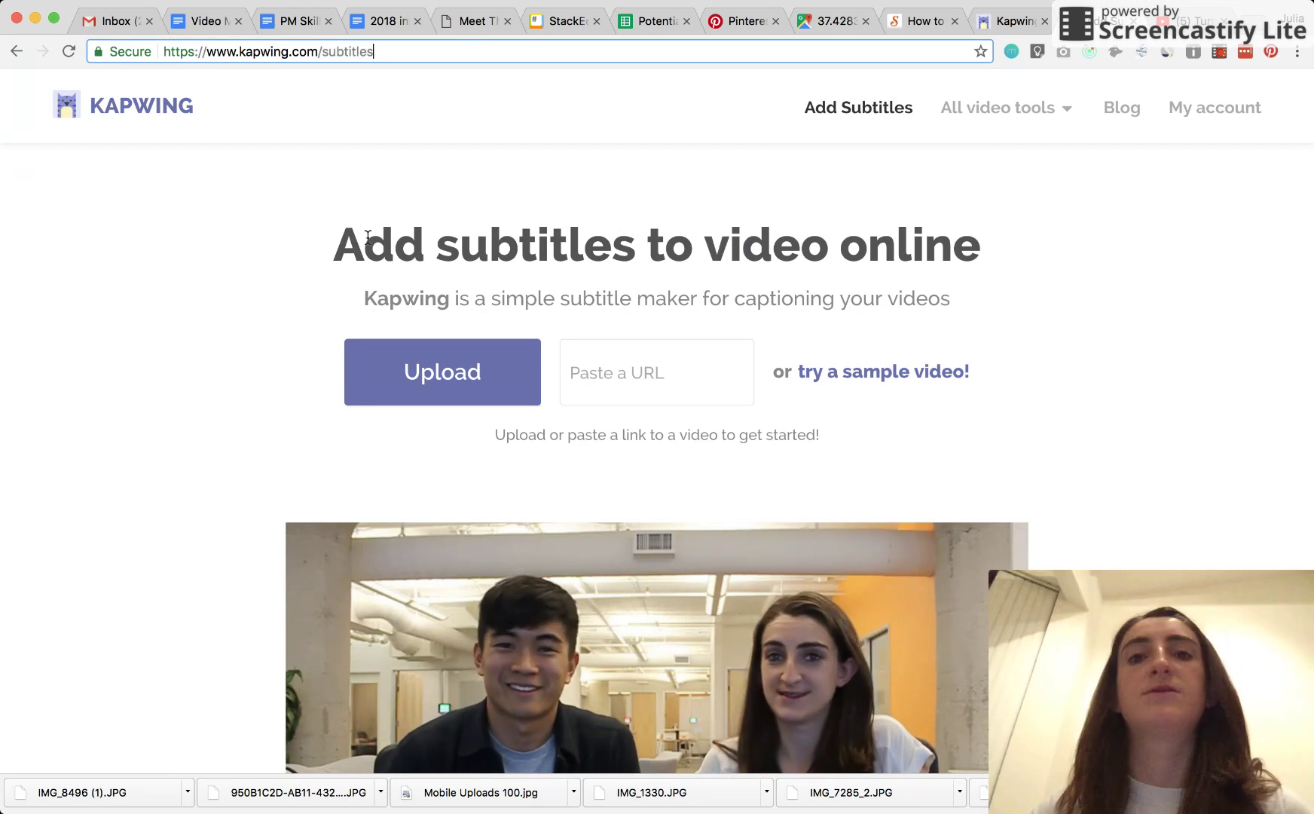
left_click(418, 273)
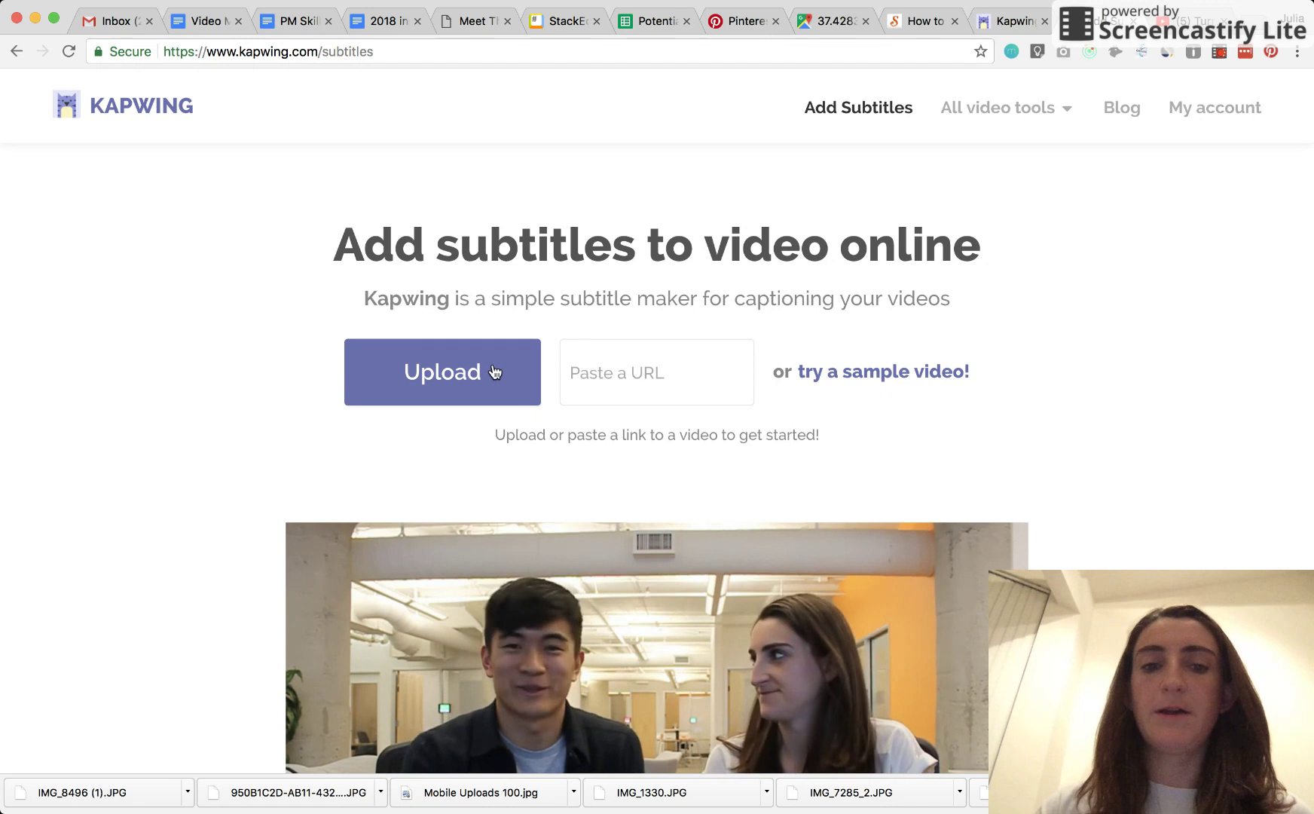
Paste the TurnTables YouTube link into Paste a URL and preview the loaded clip
left_click(607, 369)
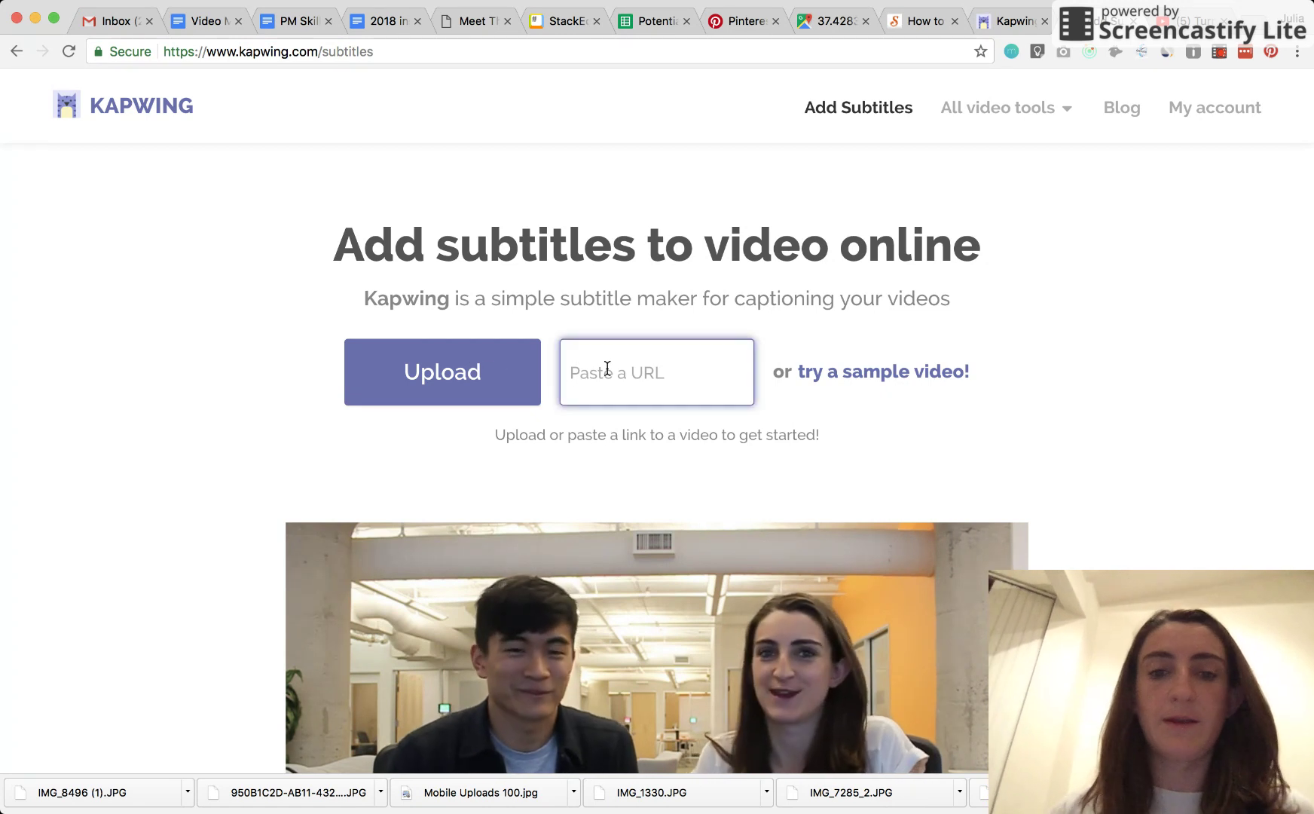
key("super+v")
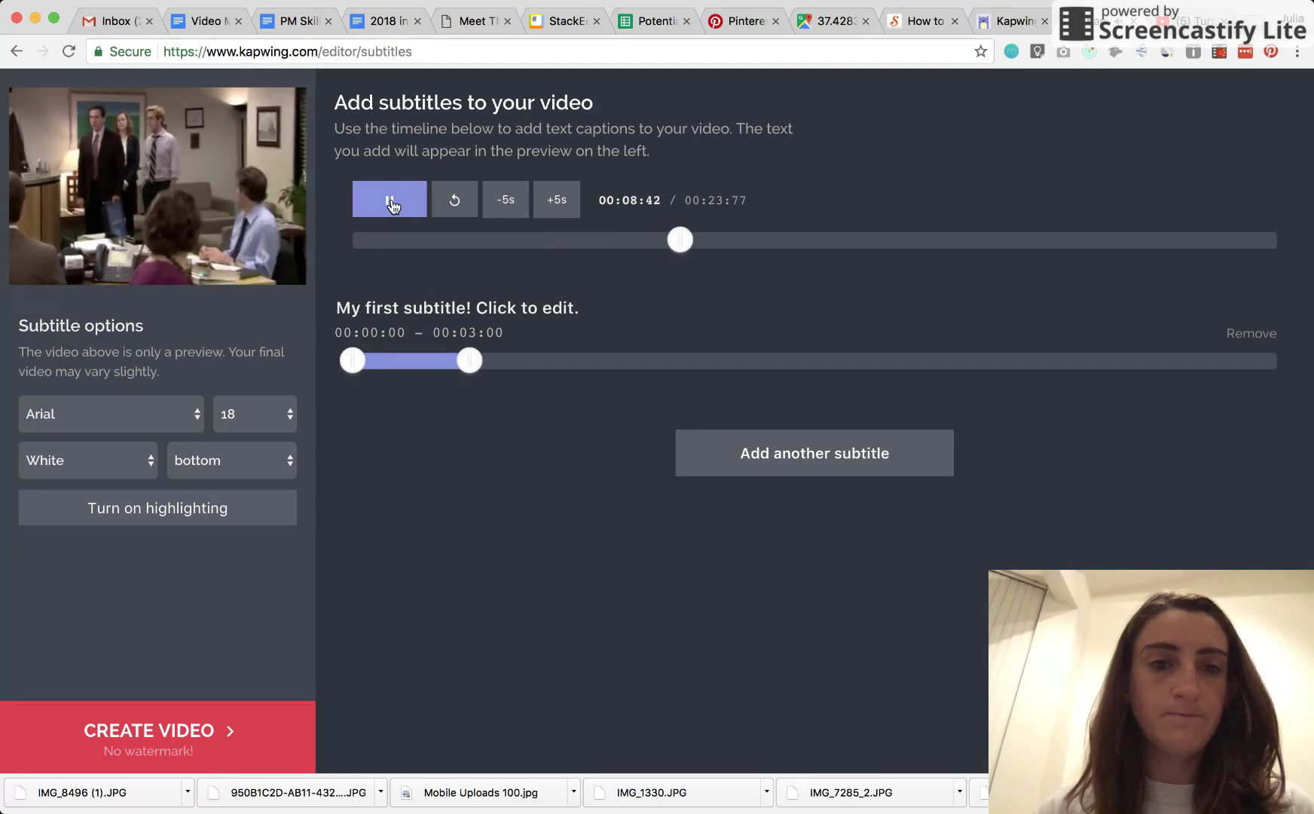
left_click(391, 205)
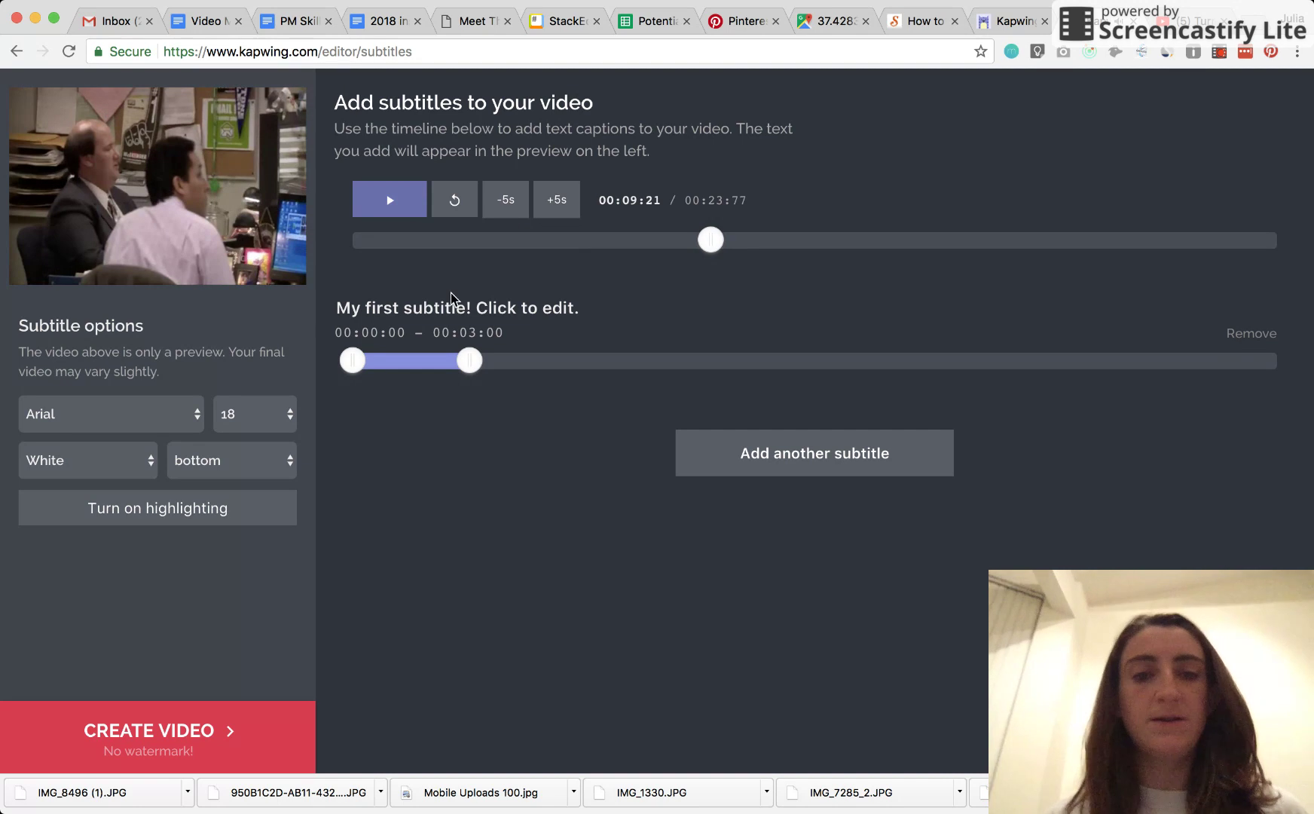
left_click(405, 214)
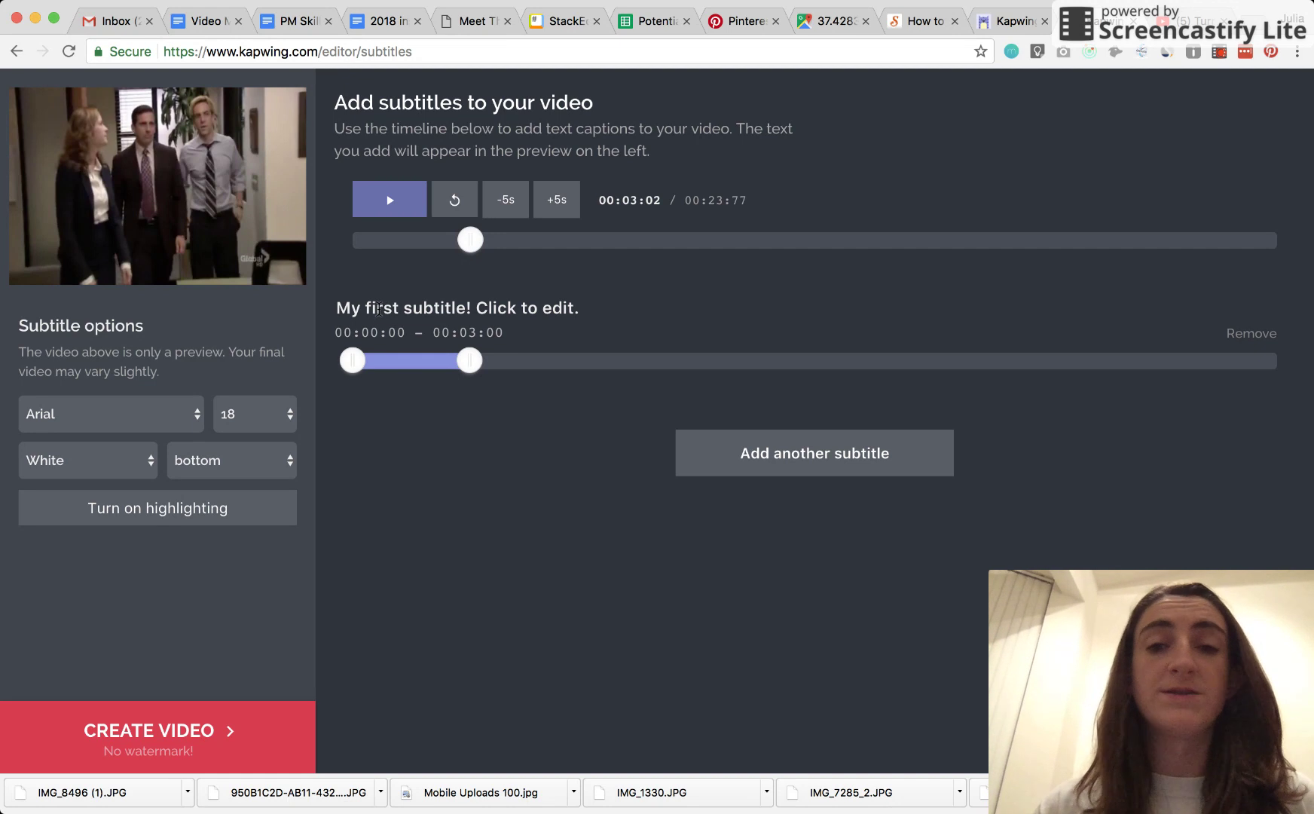
Replace the first subtitle's placeholder with 'Michael: Hello' and 'Erin: Hi' on two lines
double_click(379, 309)
left_click(378, 309)
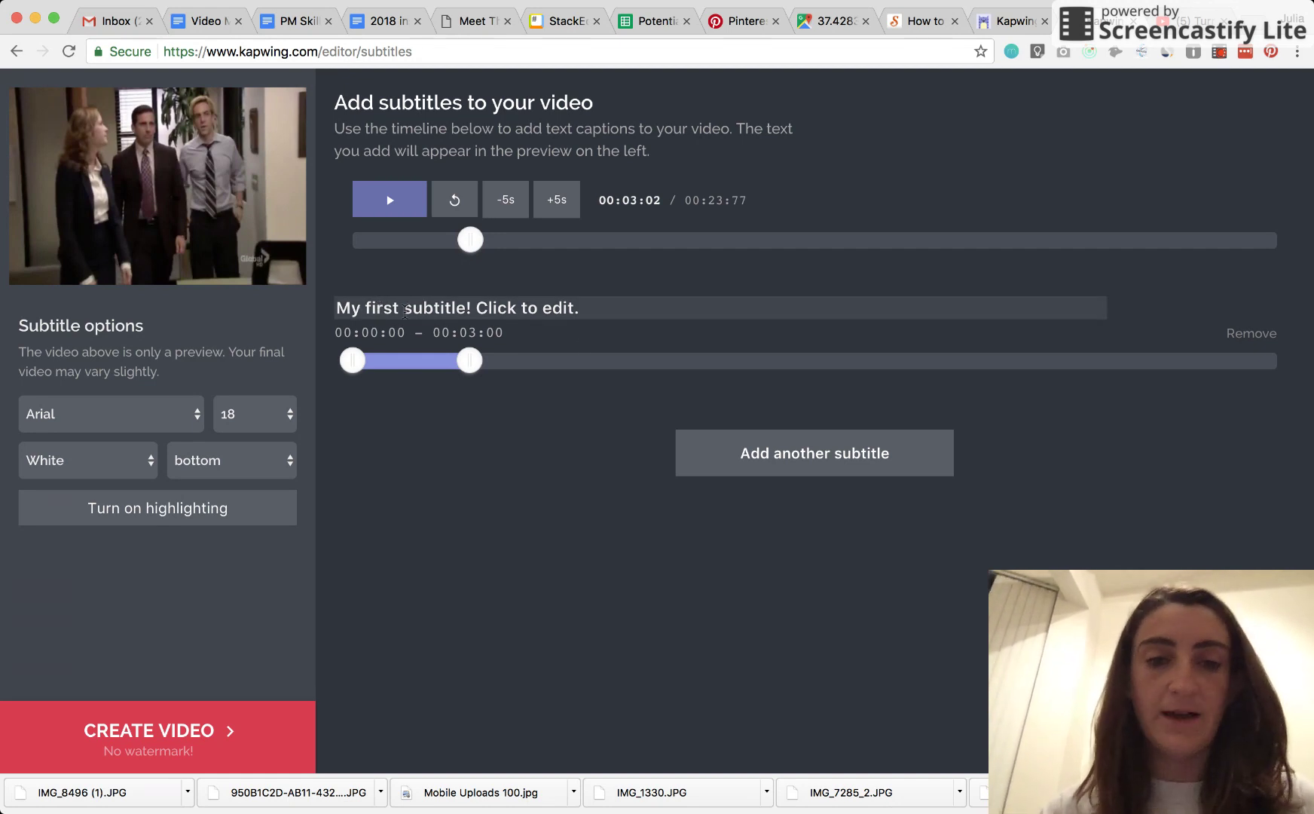
left_click_drag(596, 308, 433, 293)
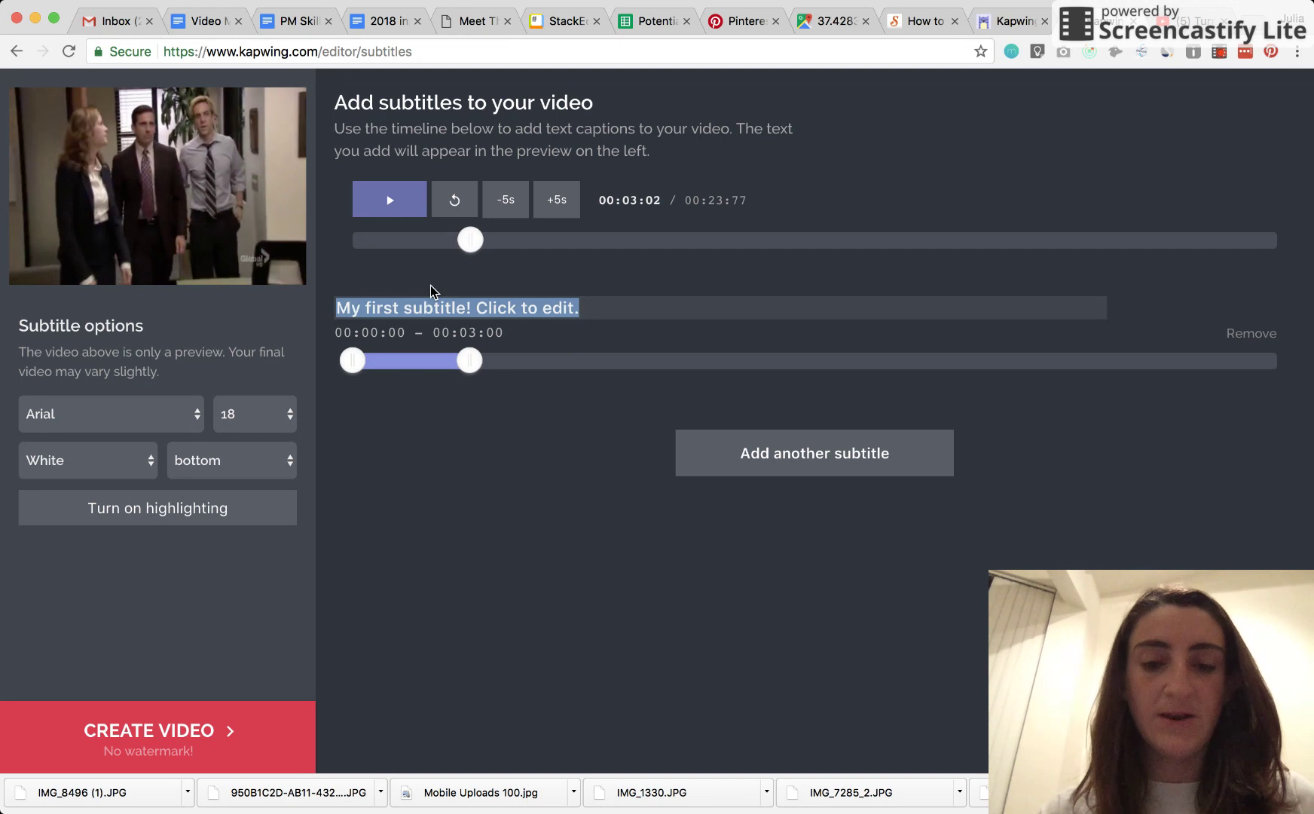
type("Mich")
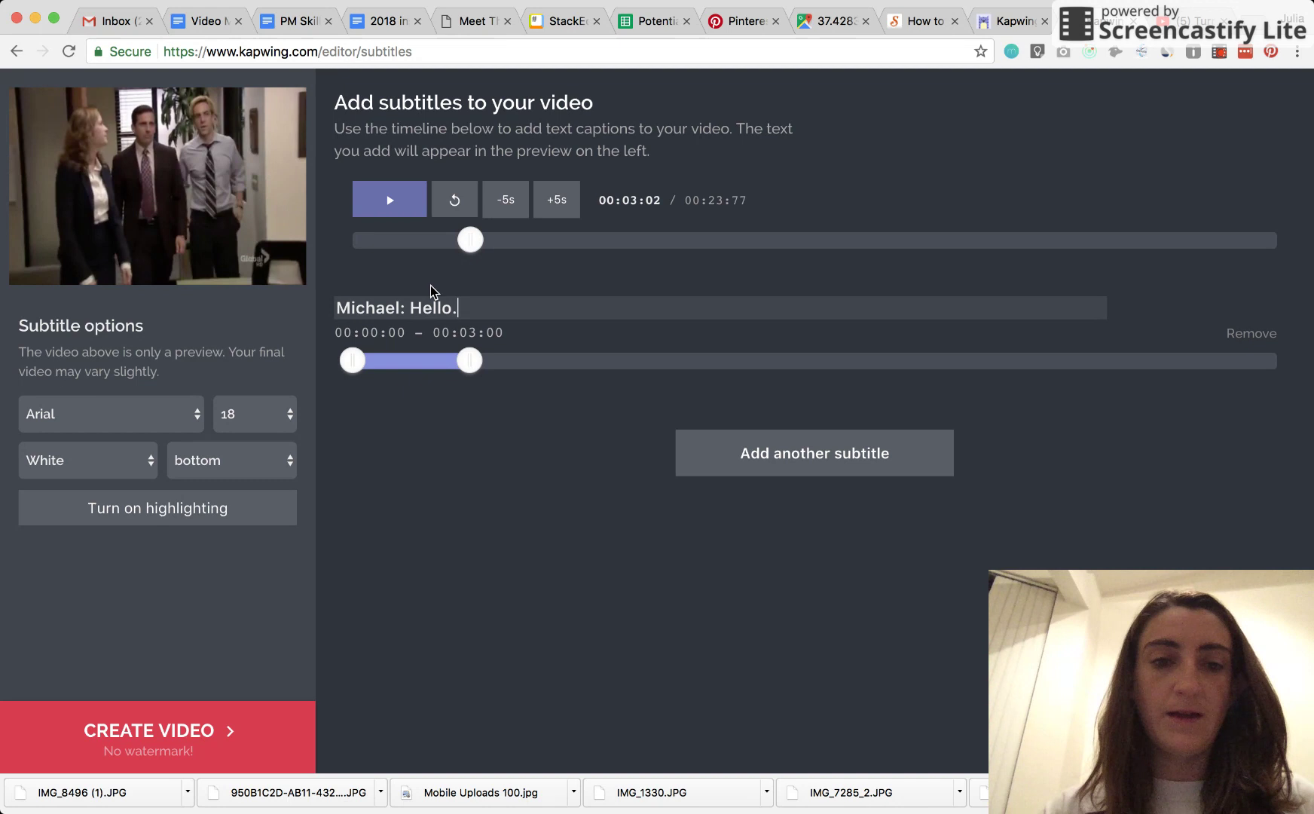
type("ael: Hello")
key("Return")
type("Erin: Hi")
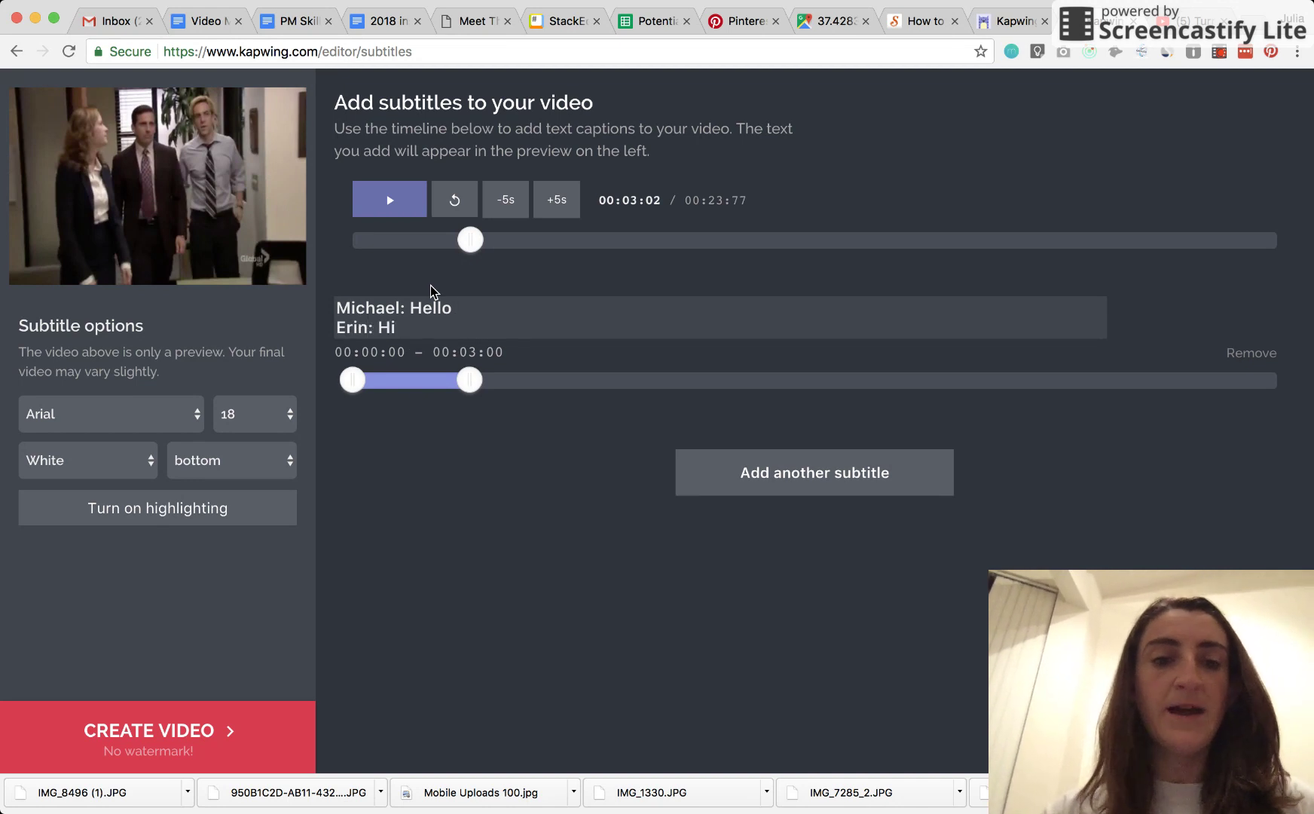
Preview the clip and retime the first subtitle to 00:04:13–00:04:83
left_click(392, 202)
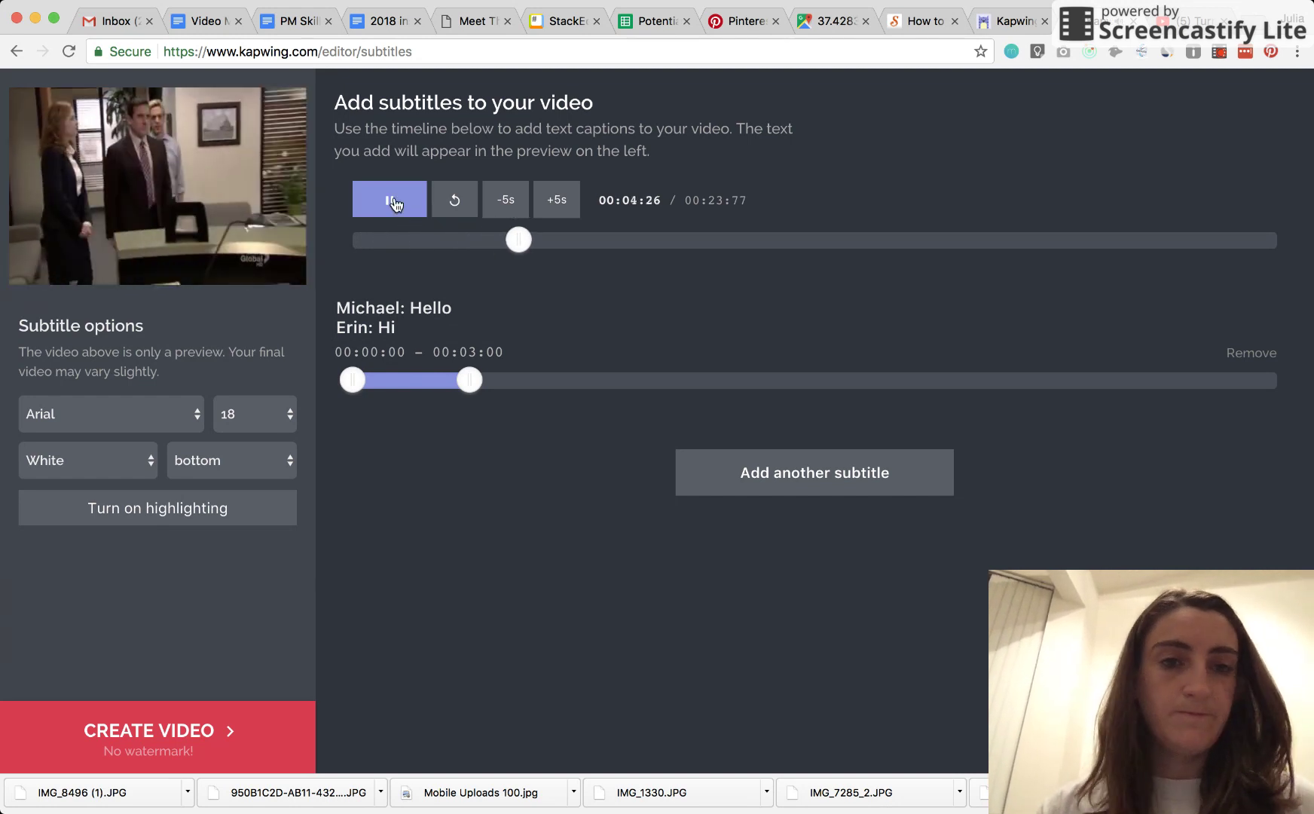
left_click(392, 202)
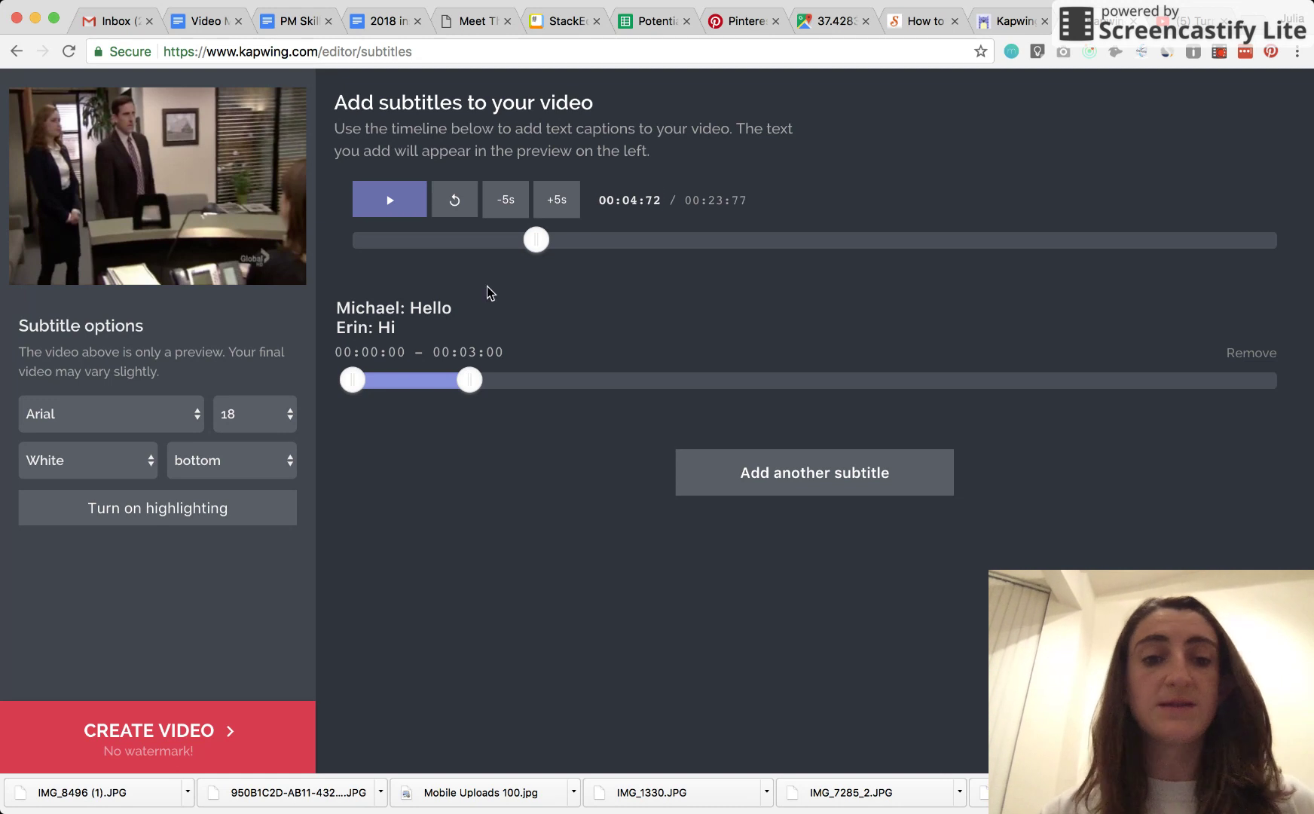
left_click_drag(398, 383, 541, 385)
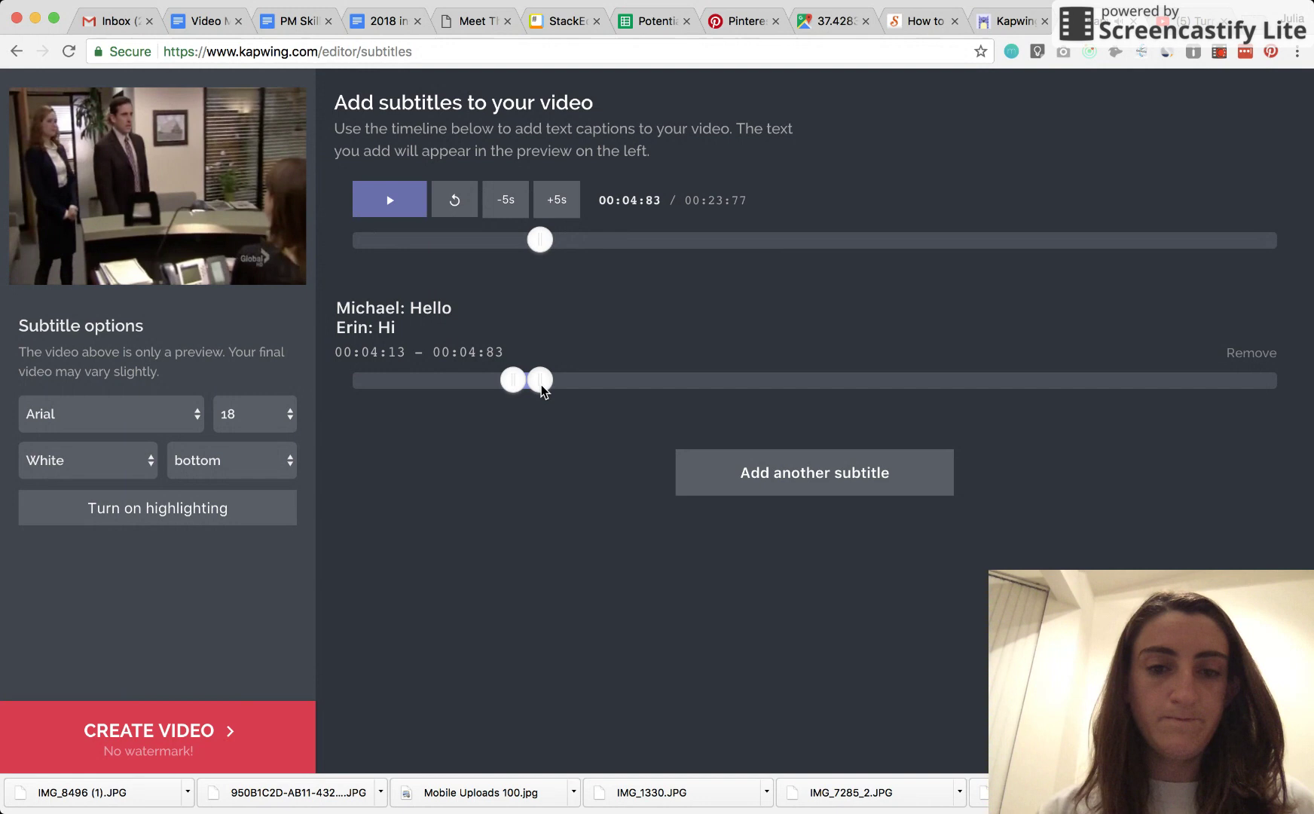
Add a second subtitle and start typing 'Michael Scott Paper Company'
left_click(390, 200)
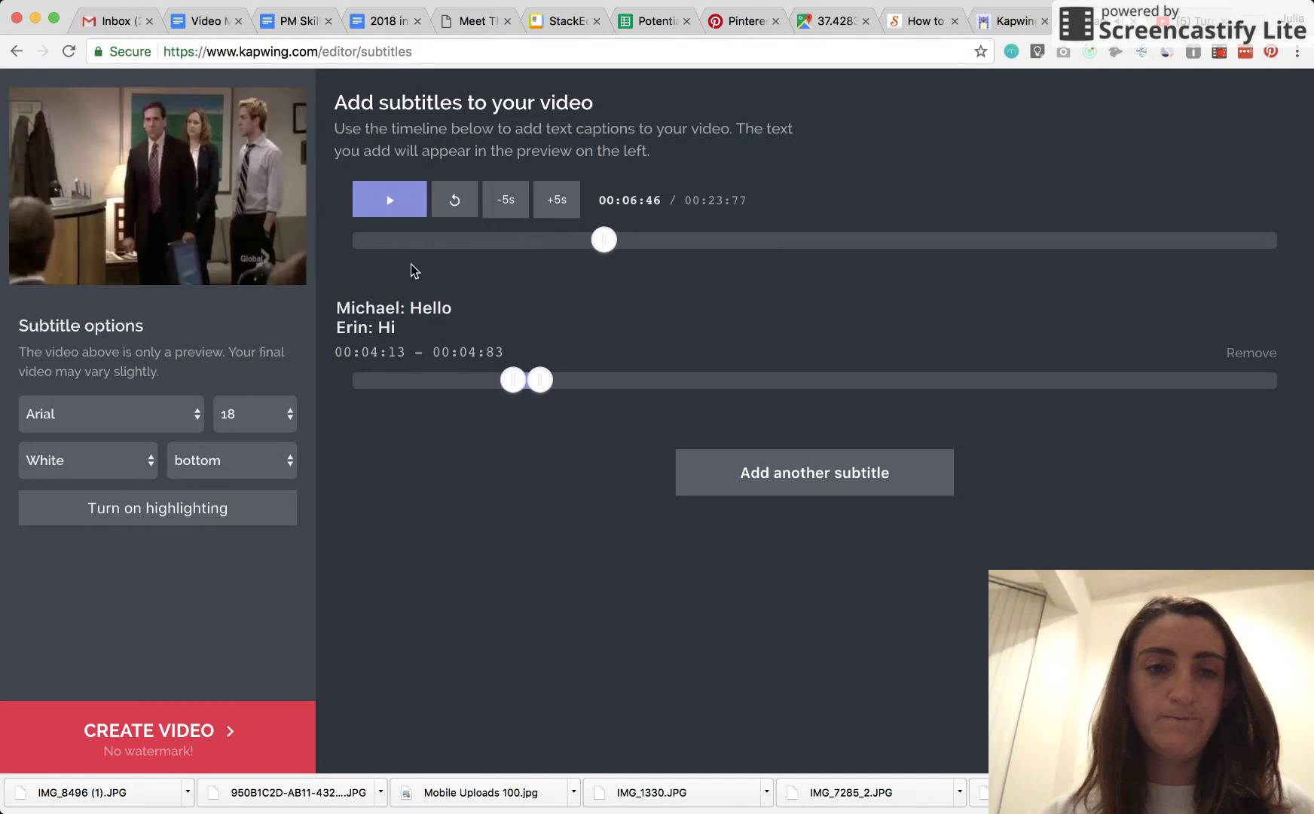
left_click(810, 463)
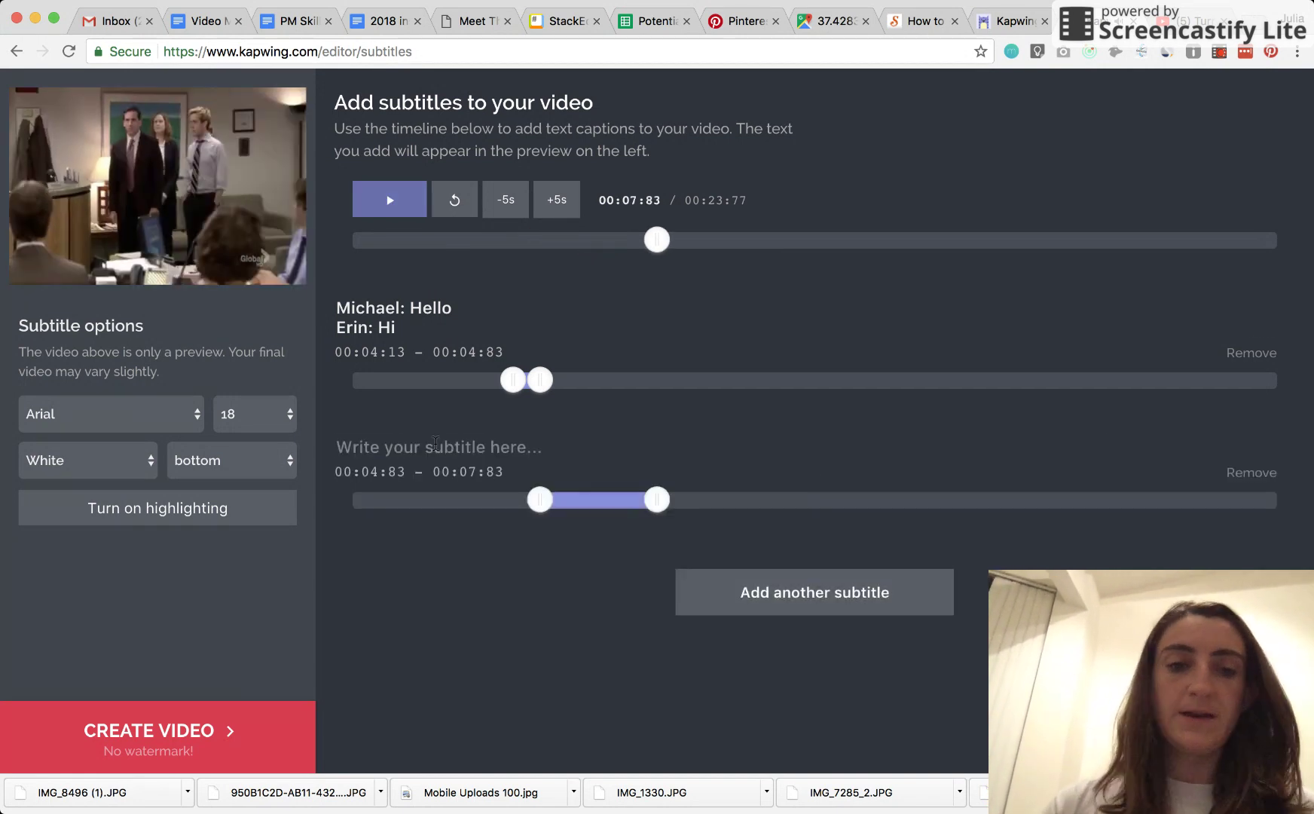
left_click(452, 441)
type("Mich")
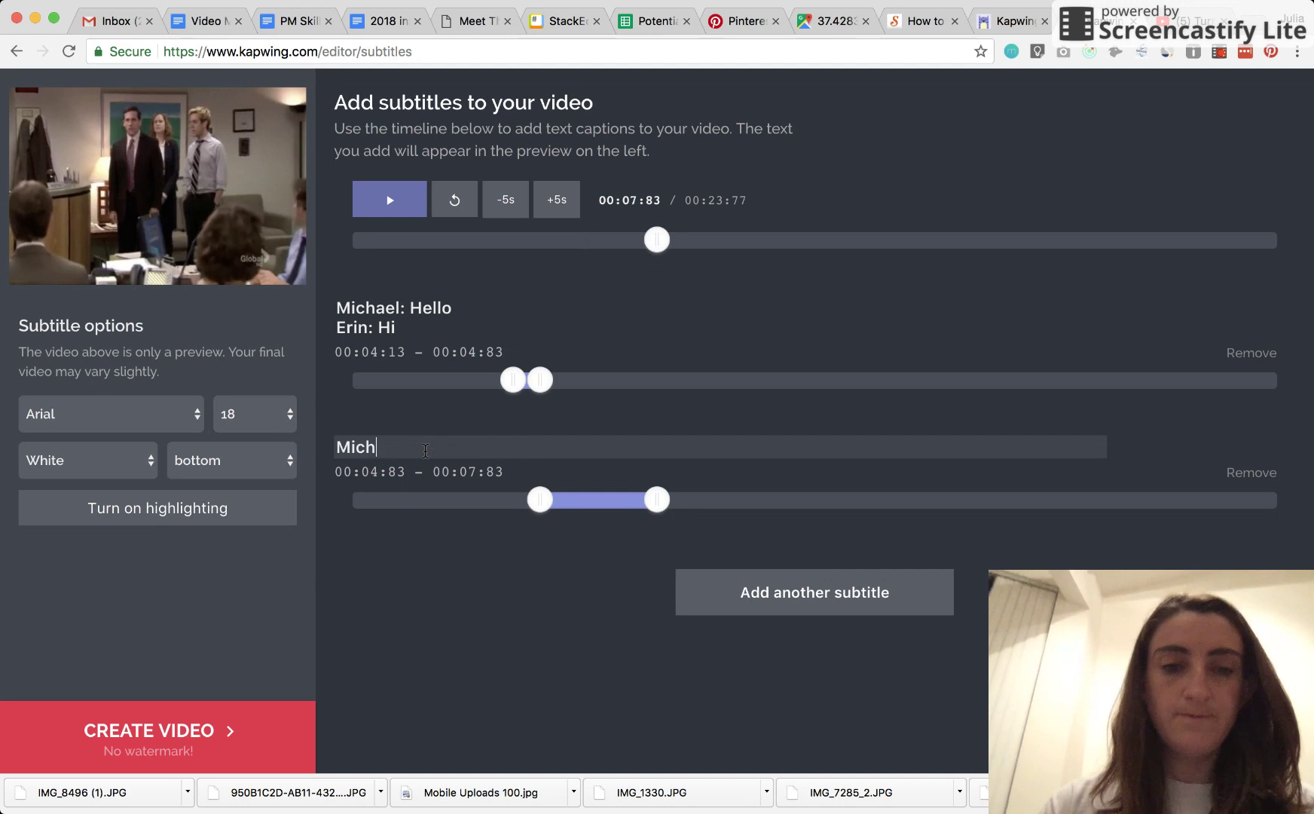
type("ael Scott")
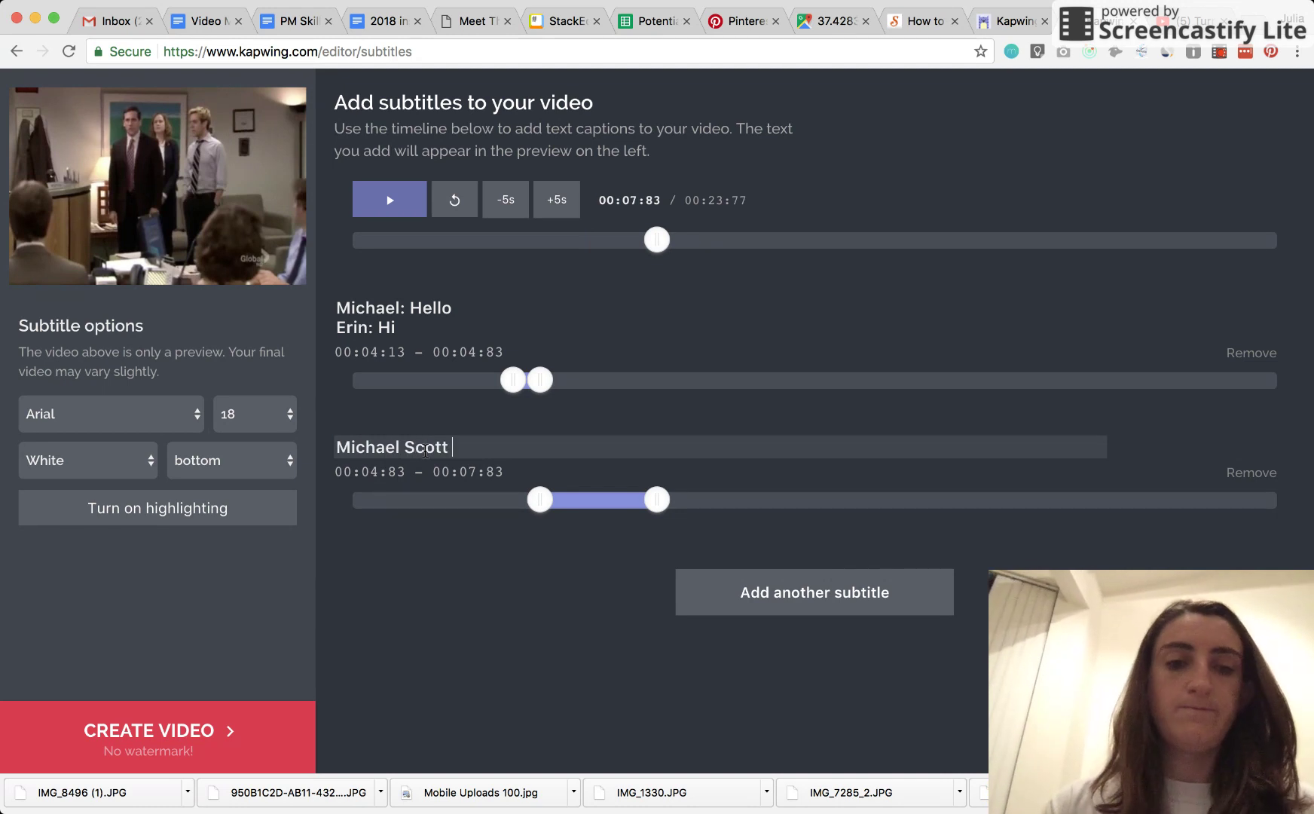
type(" Paper Company")
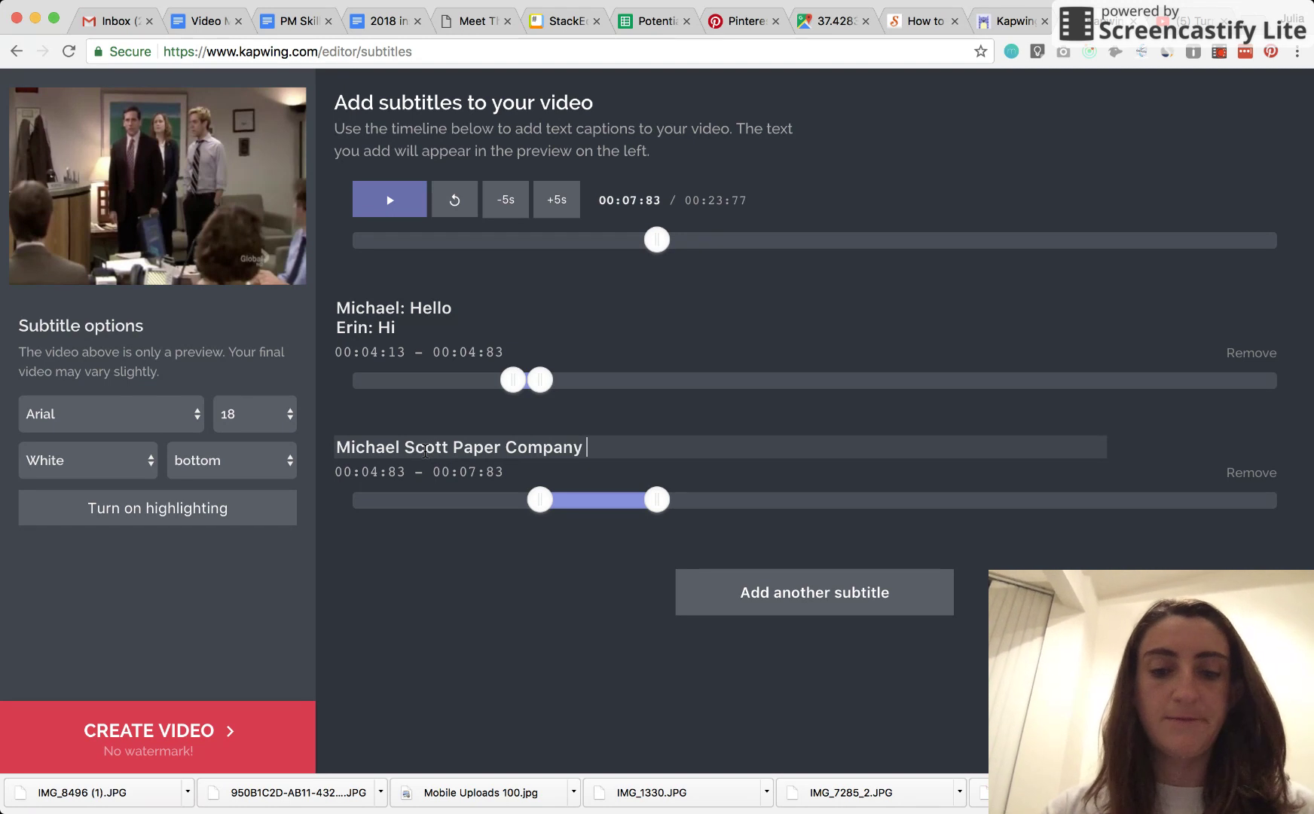
Complete the line with 'to see Mr. David Wallace. I believe we're expected.'
left_click(379, 202)
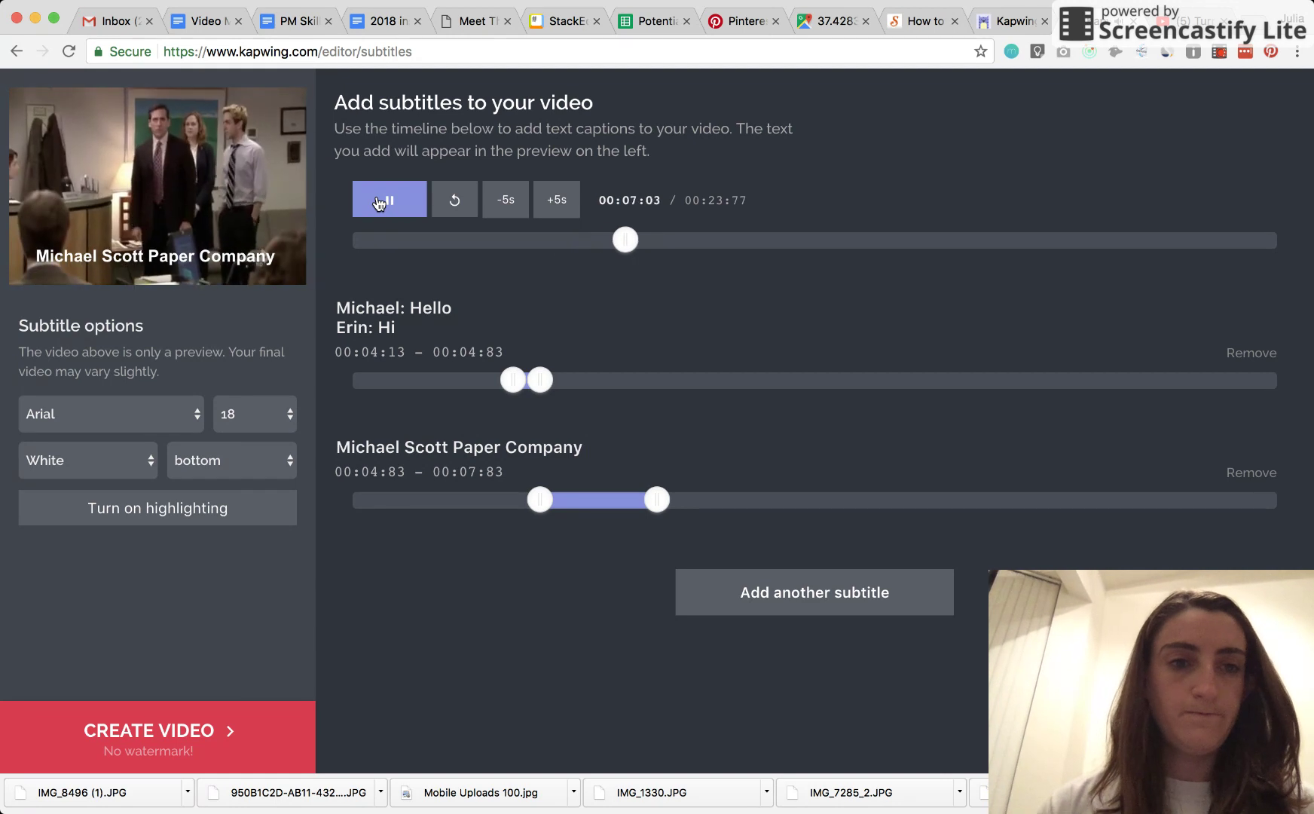
left_click(379, 199)
left_click(574, 445)
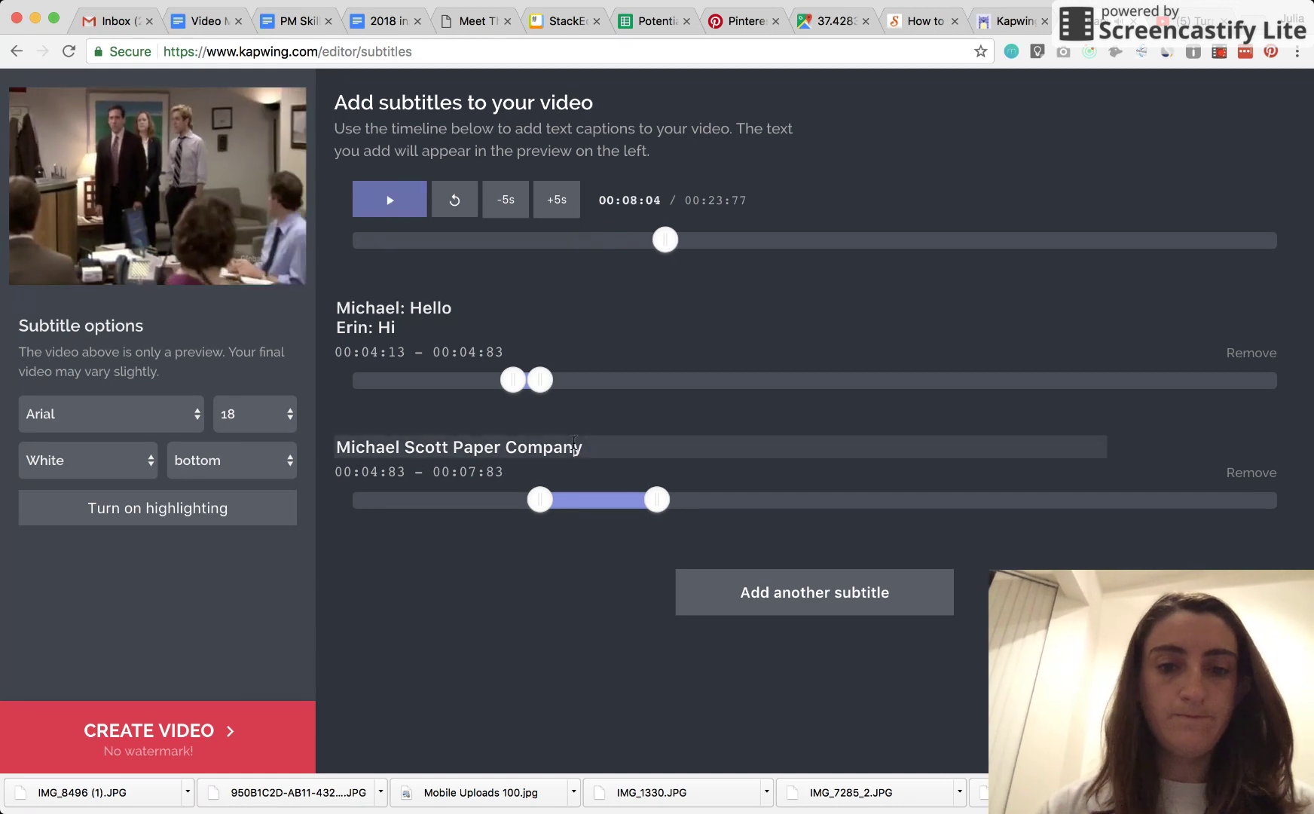
type("to see ")
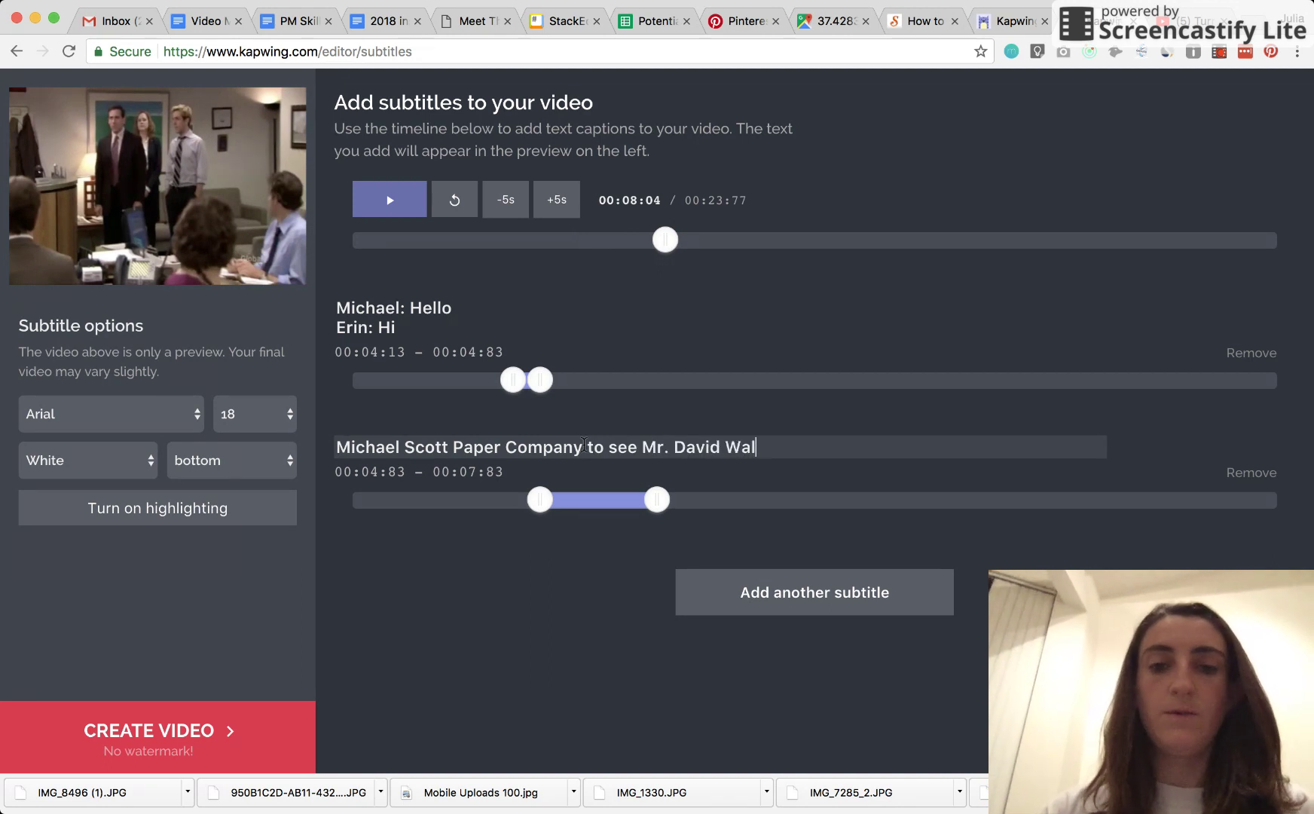
type("Mr. David Wal")
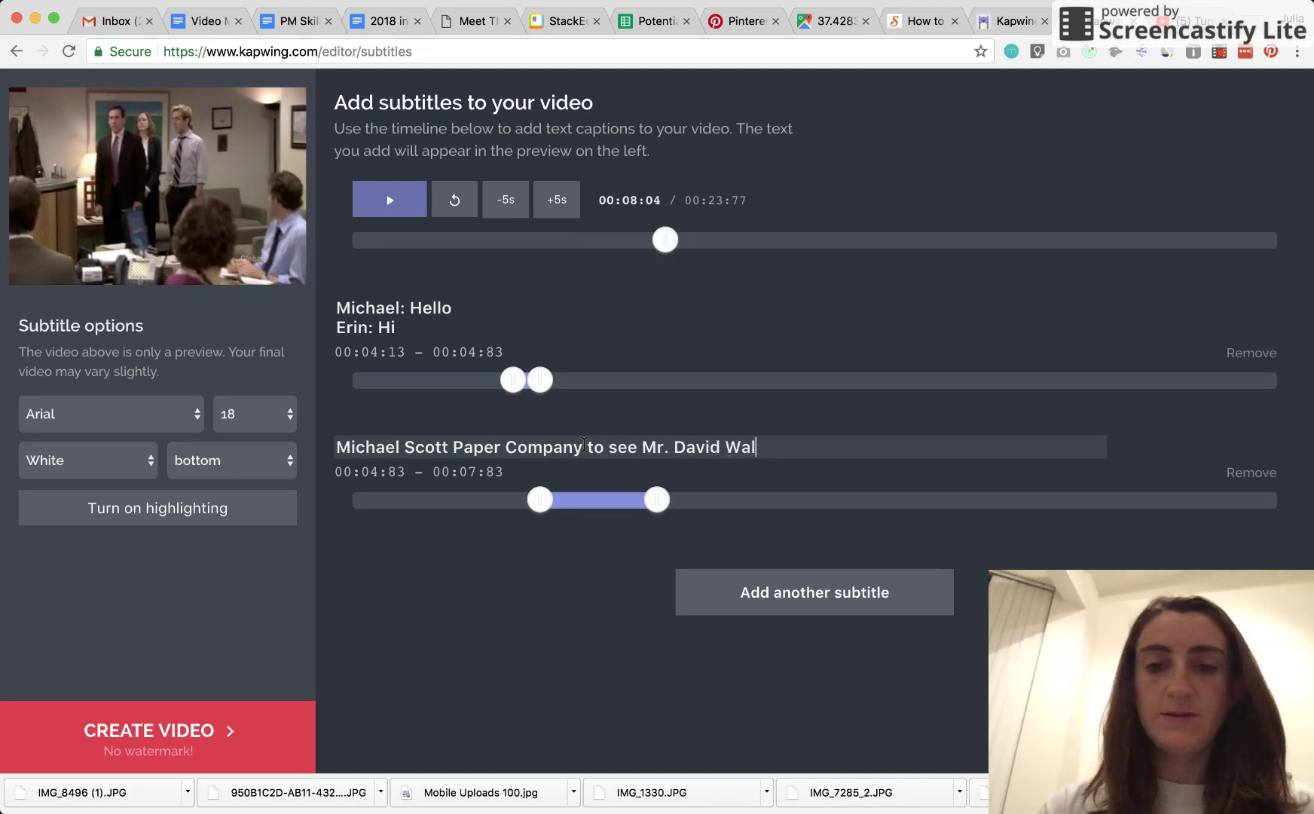
type("lace.")
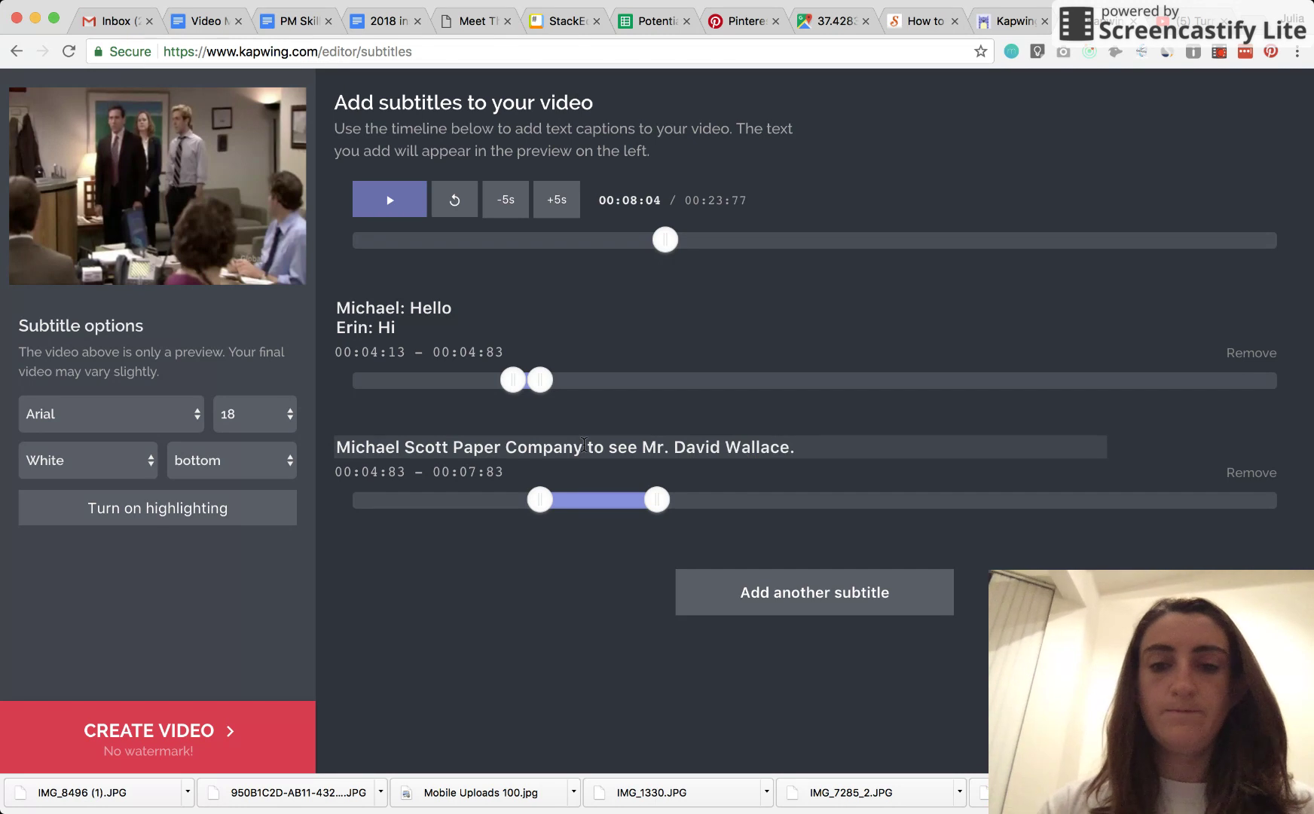
type(" I believe we")
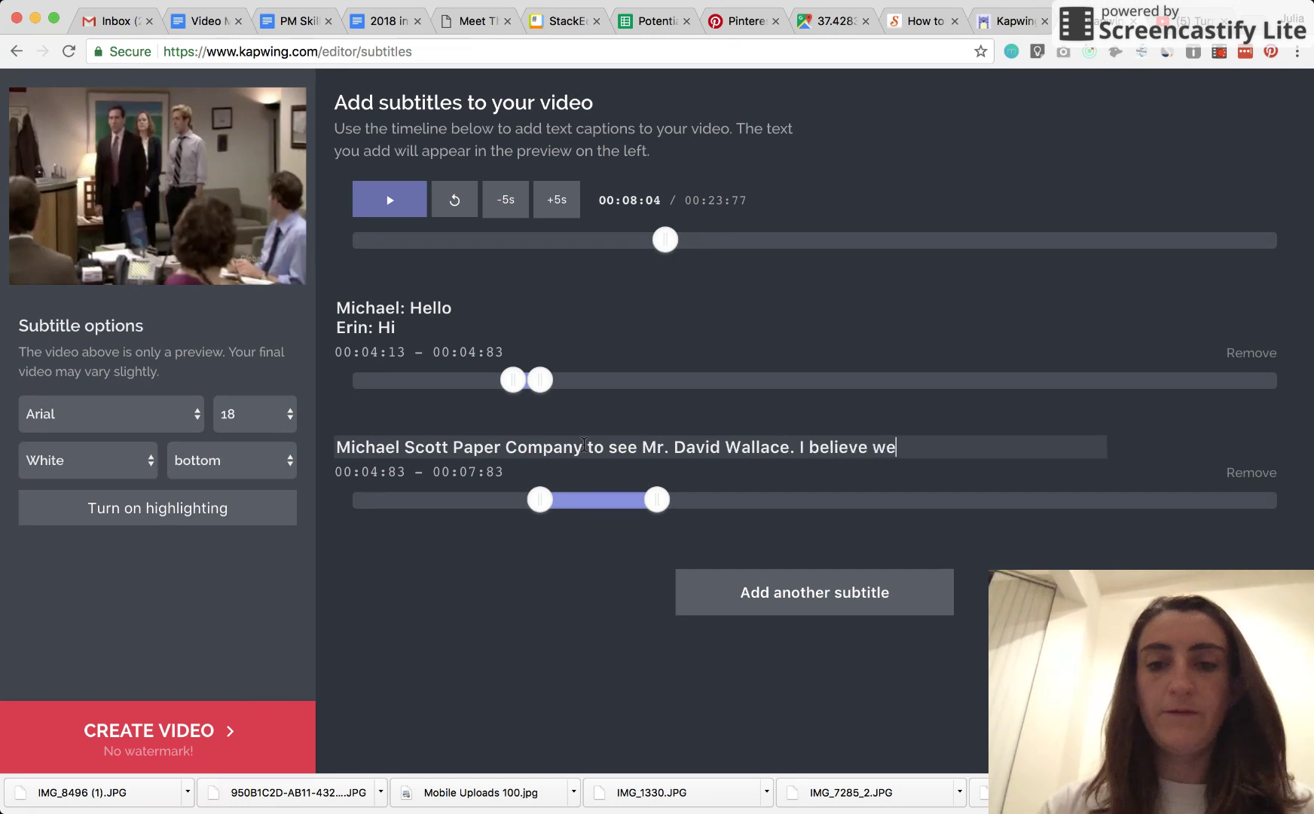
type("'re expected.")
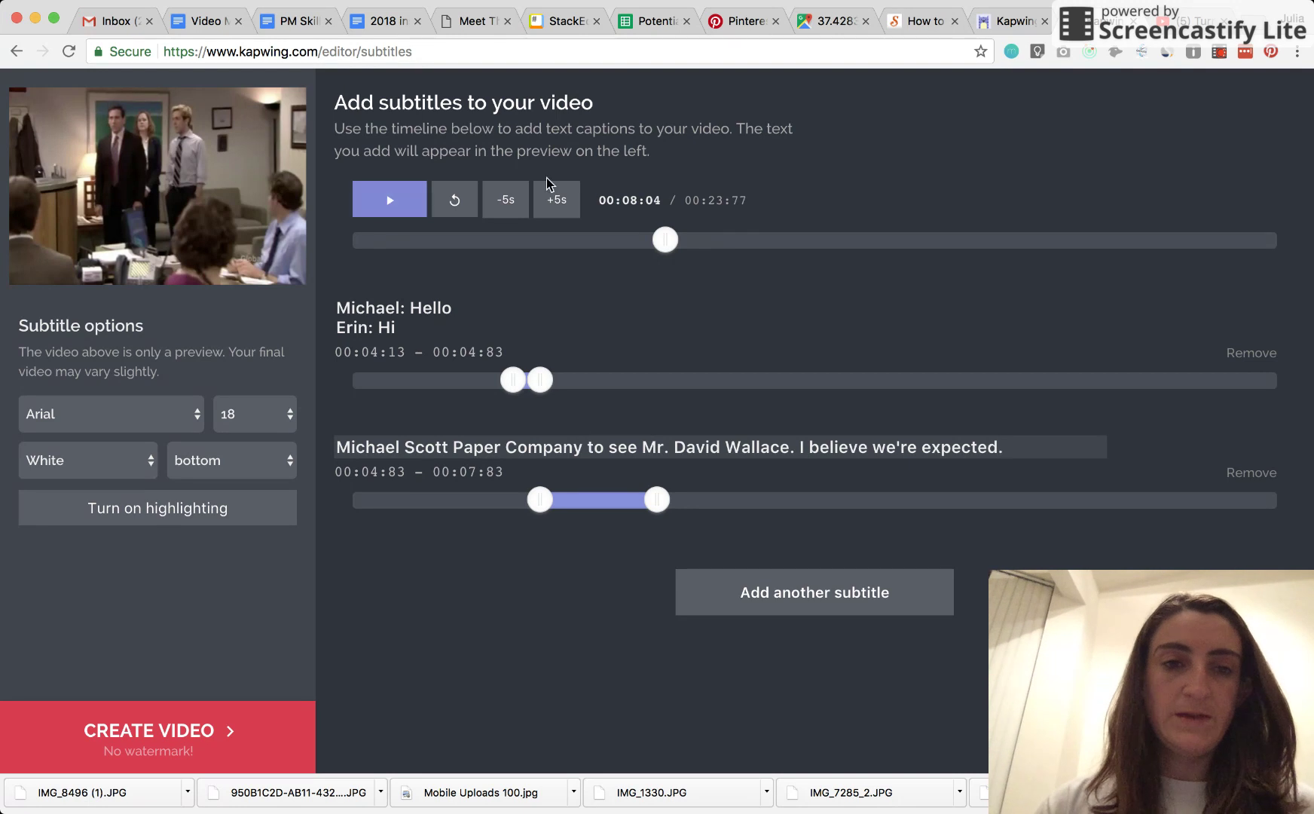
Preview the clip and extend the second subtitle to end at 00:08:81
left_click(537, 241)
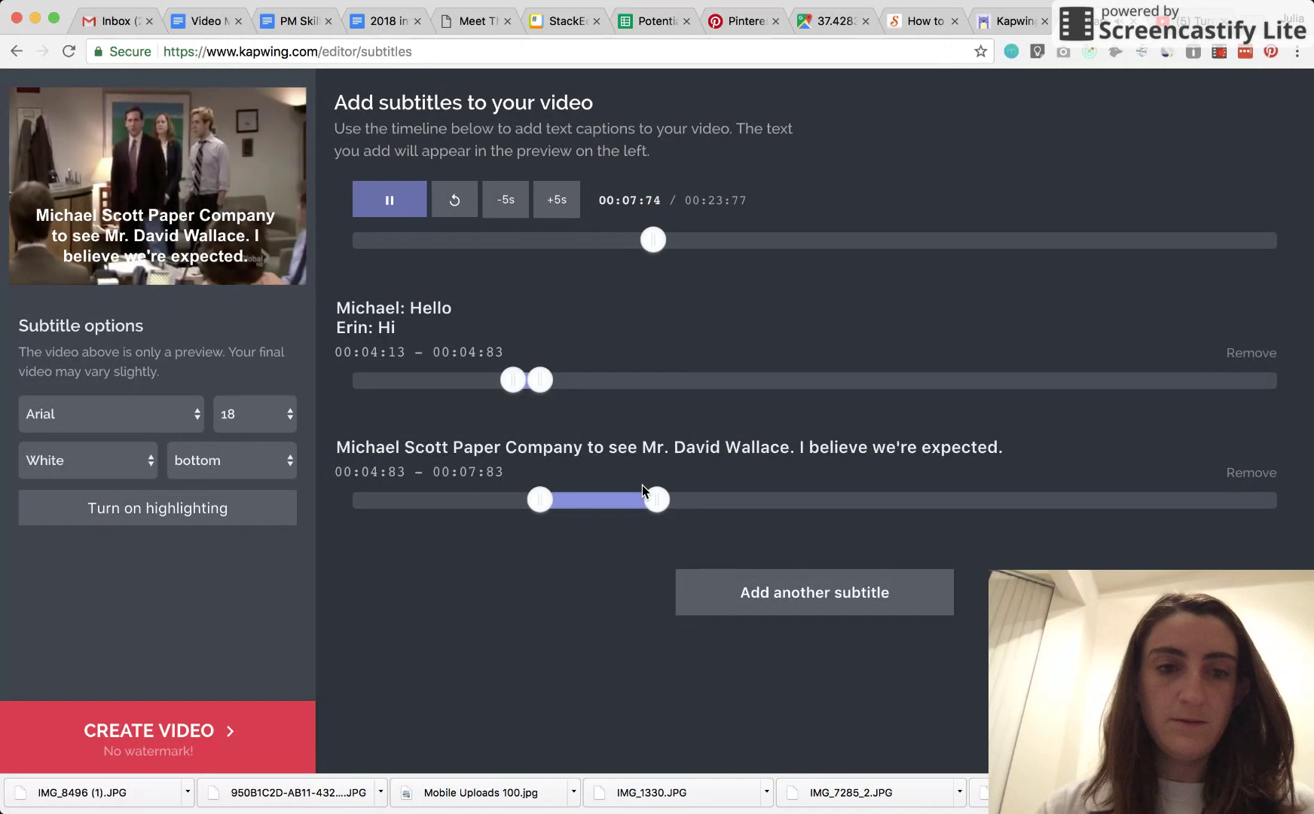
left_click_drag(647, 488, 654, 492)
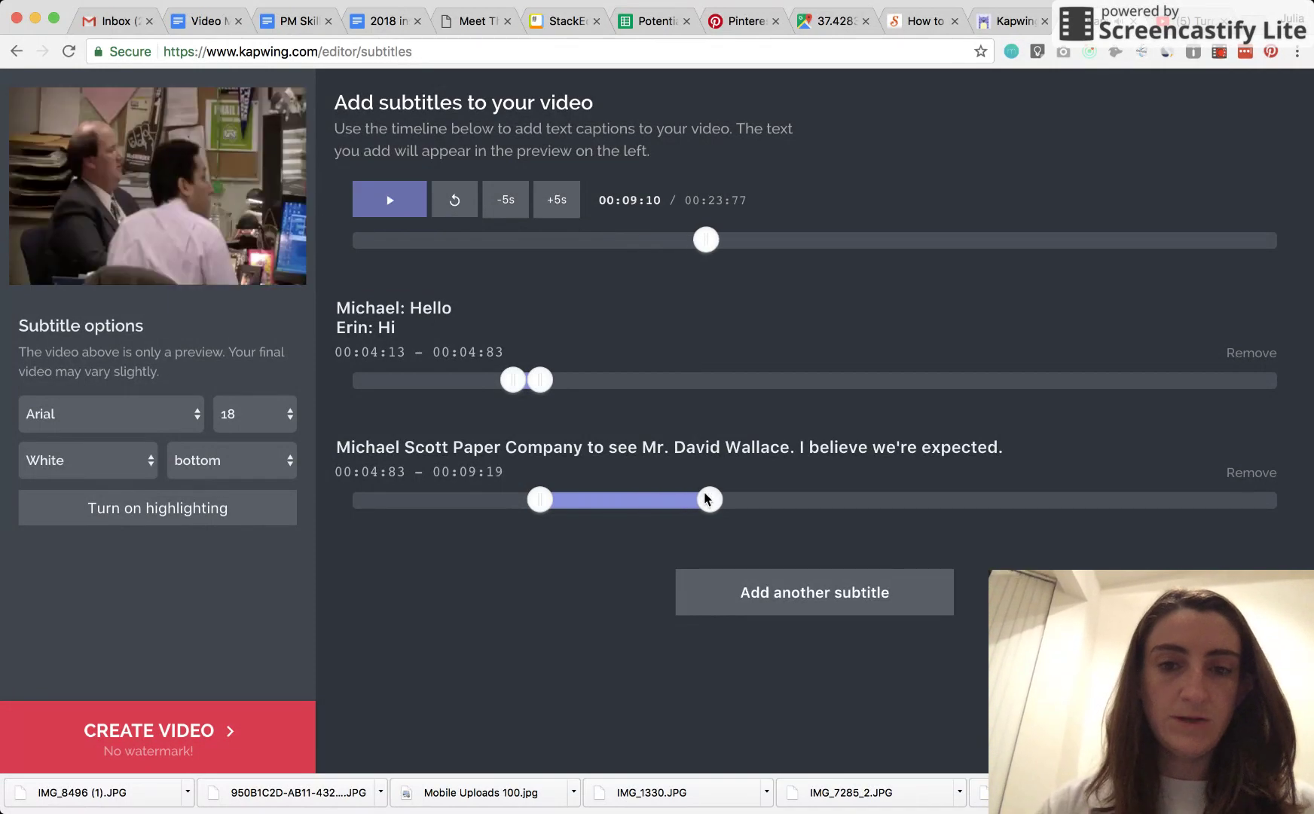
mouse_move(708, 499)
left_mouse_down()
mouse_move(736, 502)
mouse_move(694, 506)
left_mouse_up()
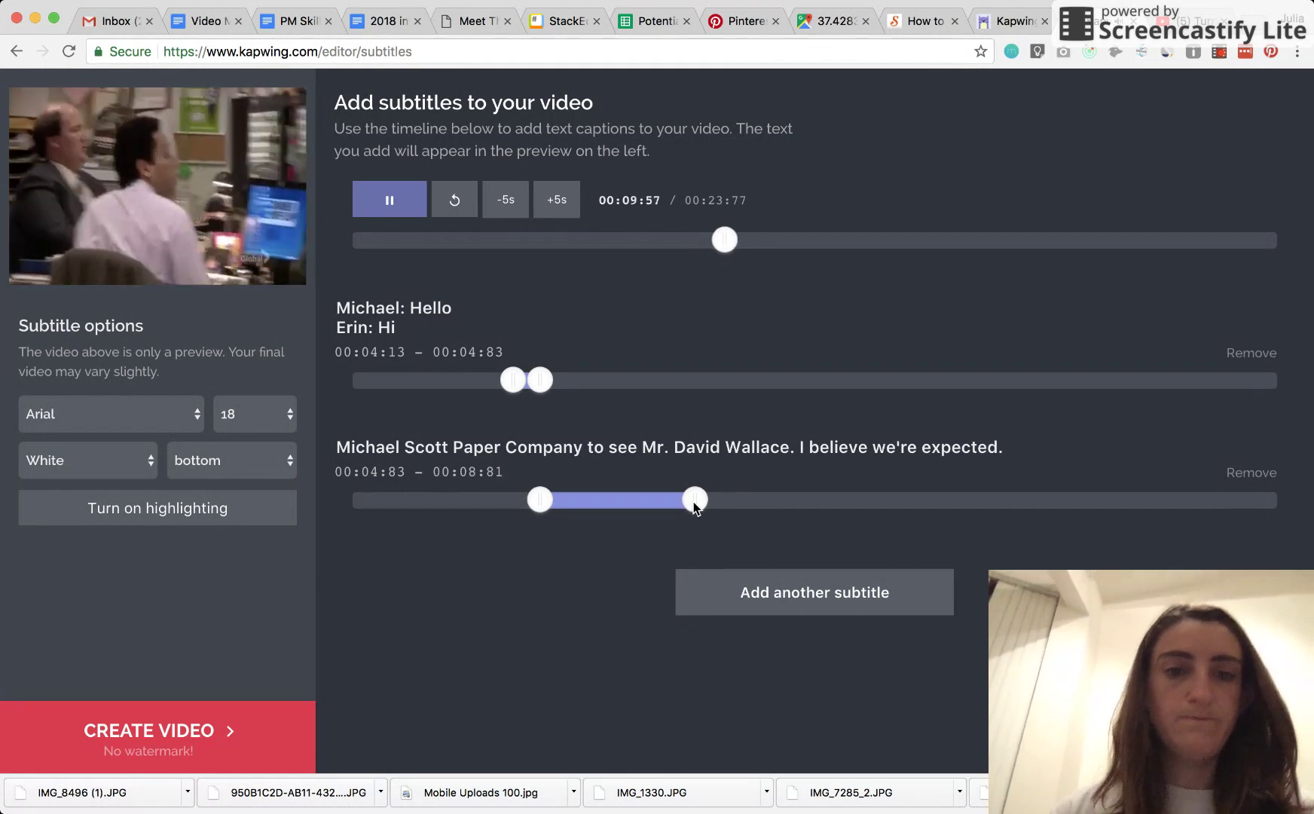
Add a third subtitle reading 'Well, well, well', fixing typos, then preview it
left_click(772, 603)
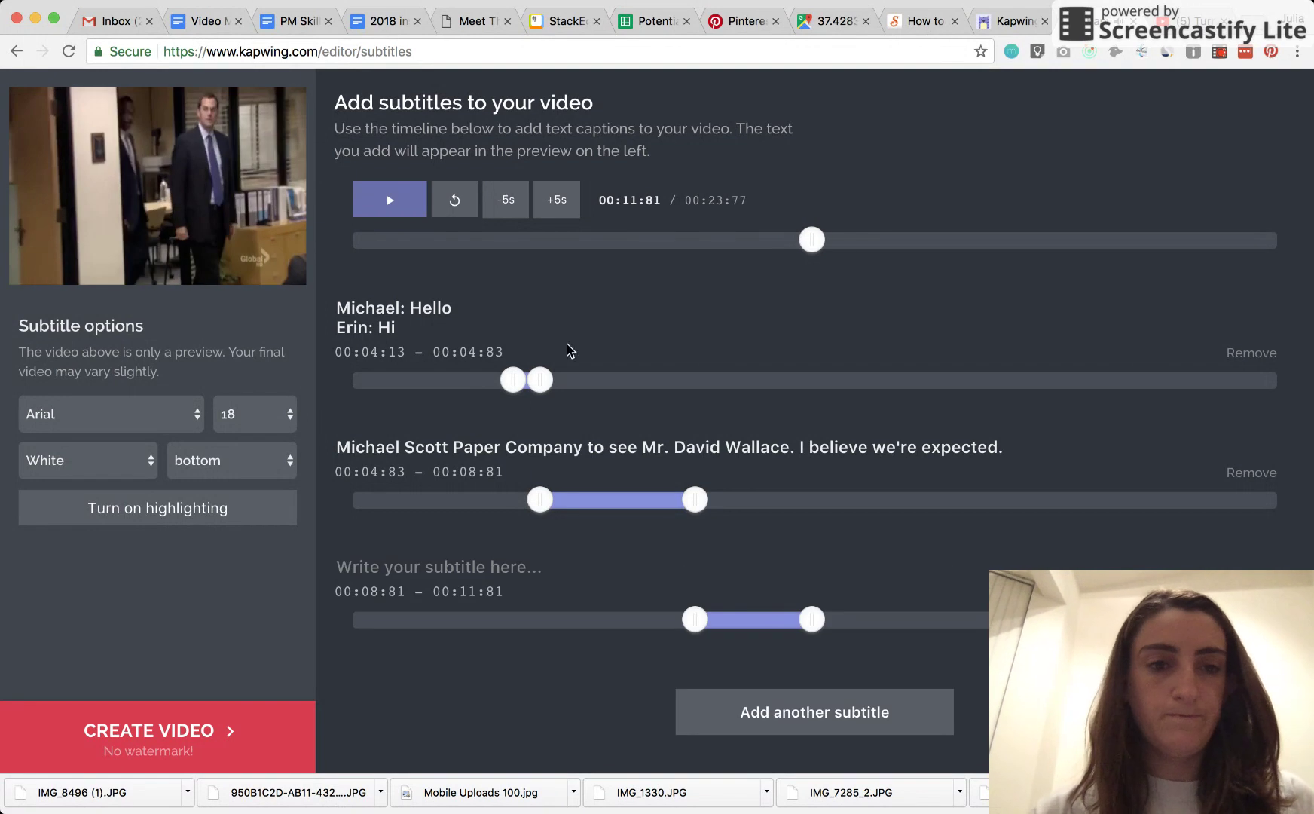
left_click(419, 569)
type("We")
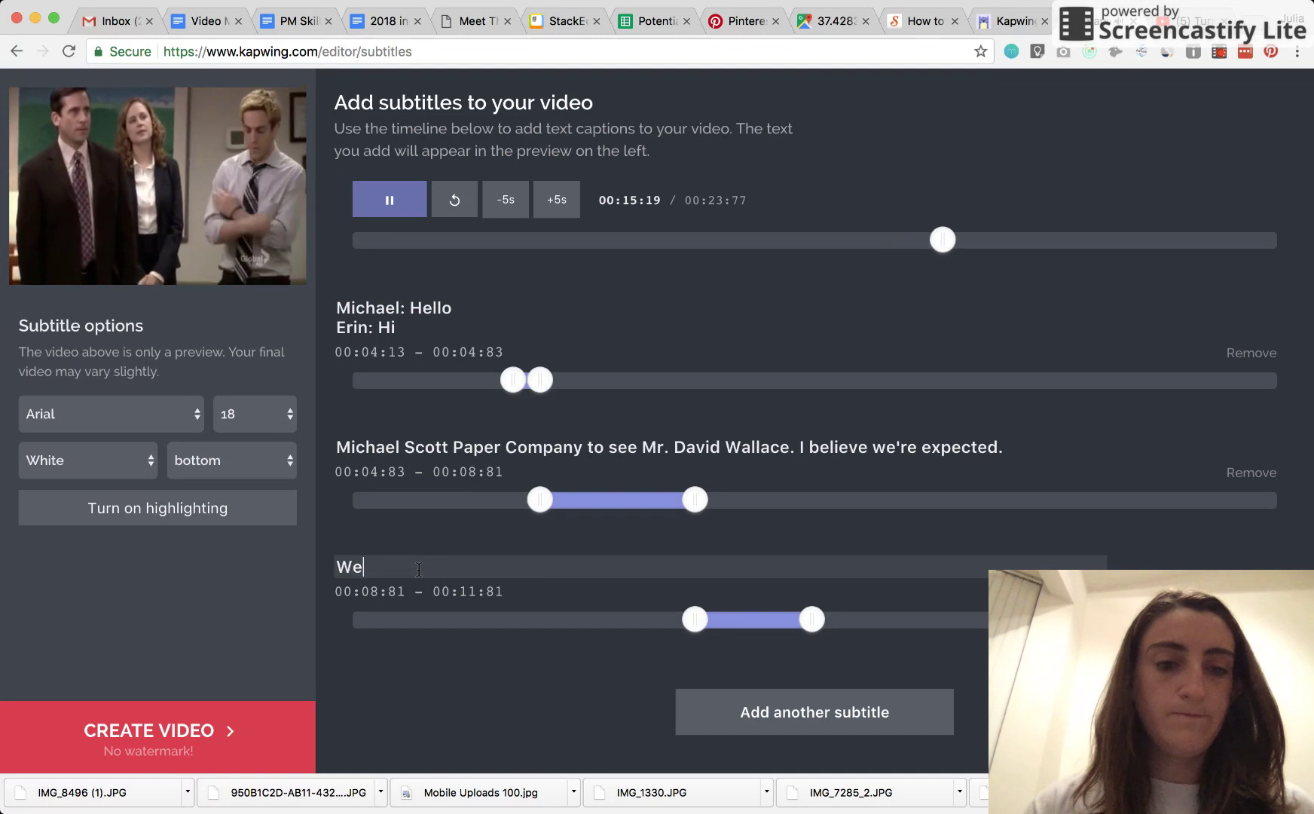
type("ll well wee")
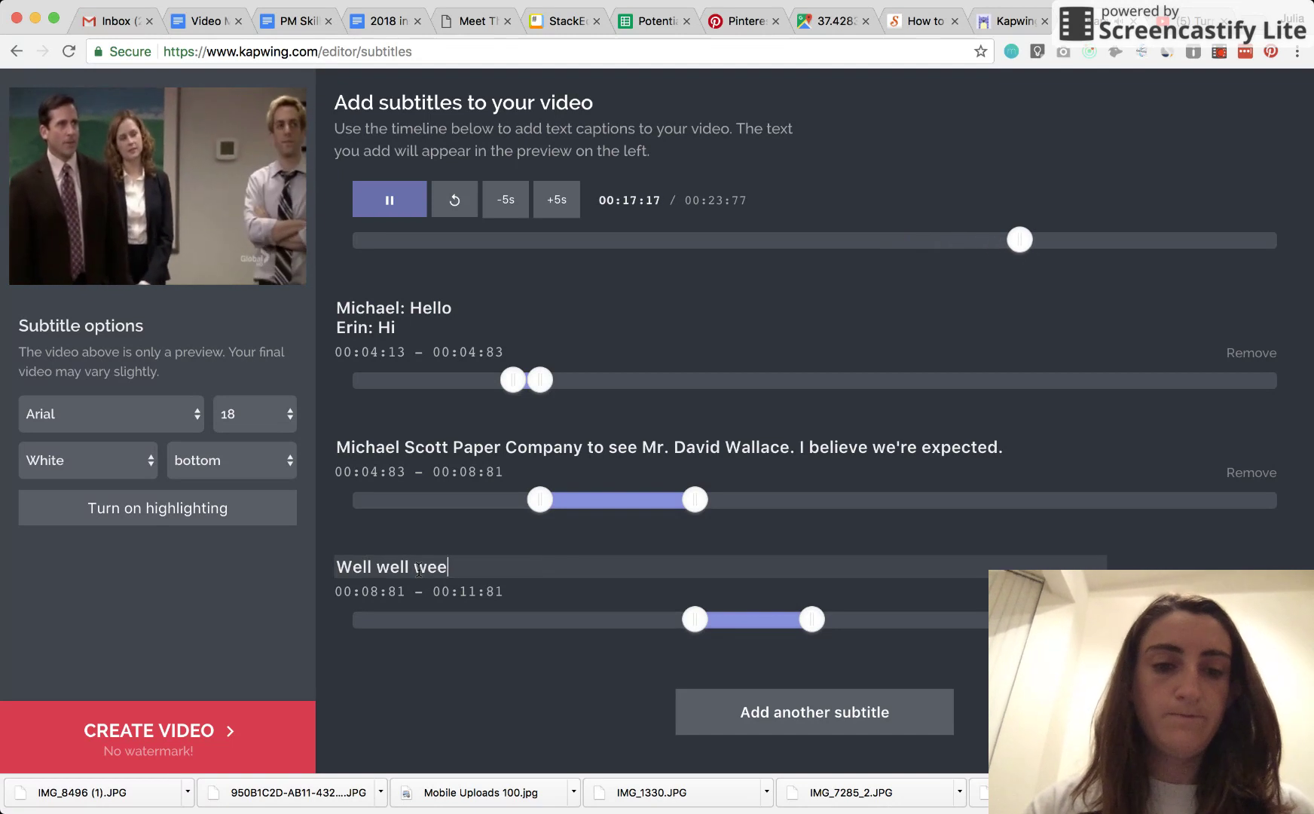
key("BackSpace")
key("BackSpace")
key("BackSpace")
key("BackSpace")
key("BackSpace")
key("BackSpace")
key("BackSpace")
key("BackSpace")
key("BackSpace")
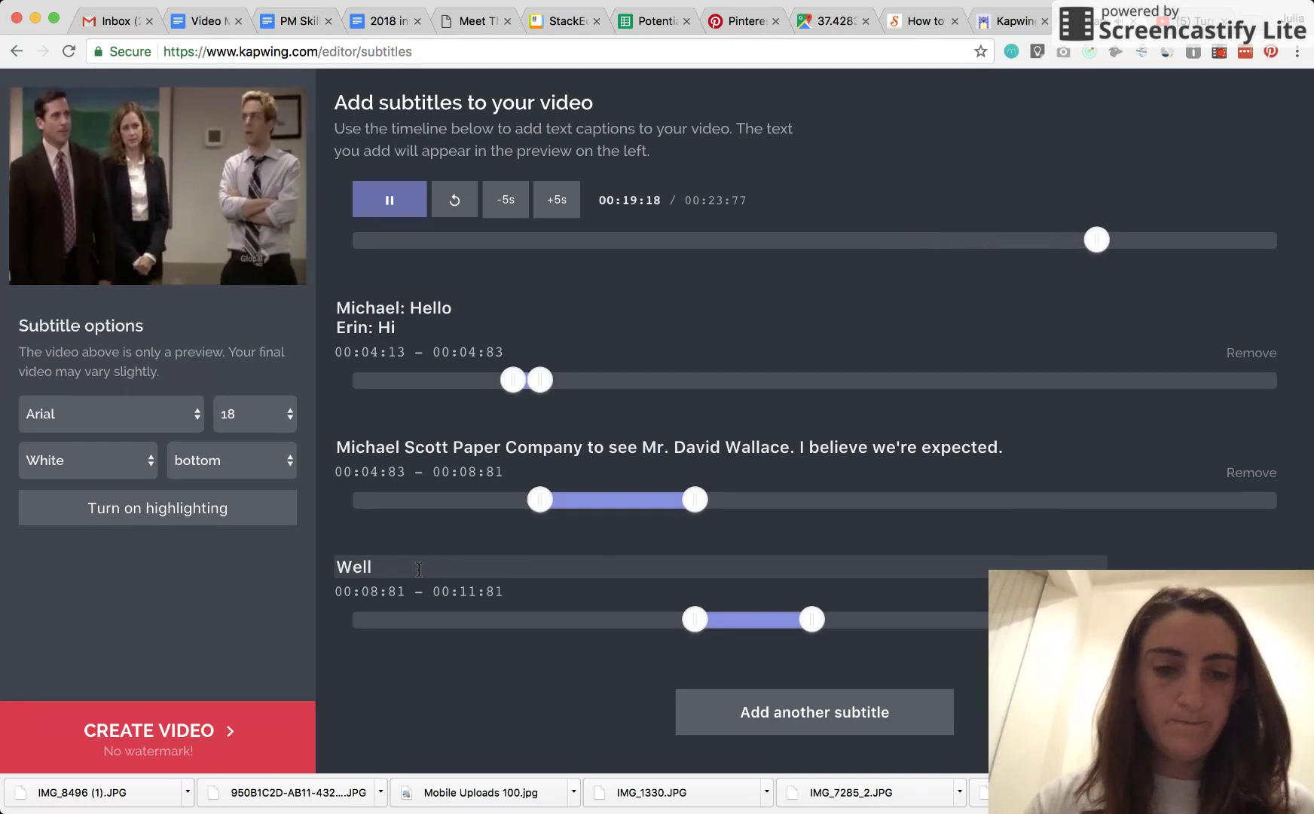
type(", well, weel")
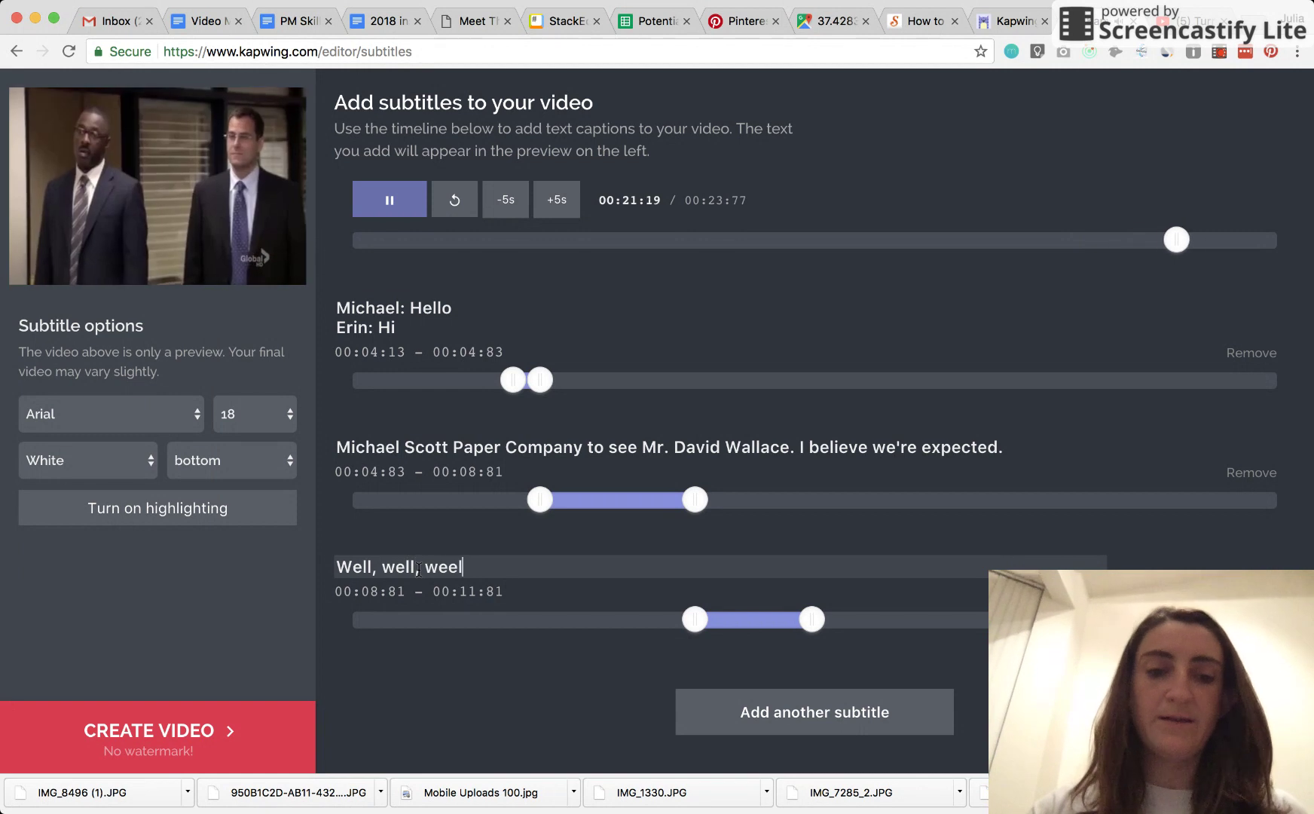
key("BackSpace")
key("BackSpace")
type("ll")
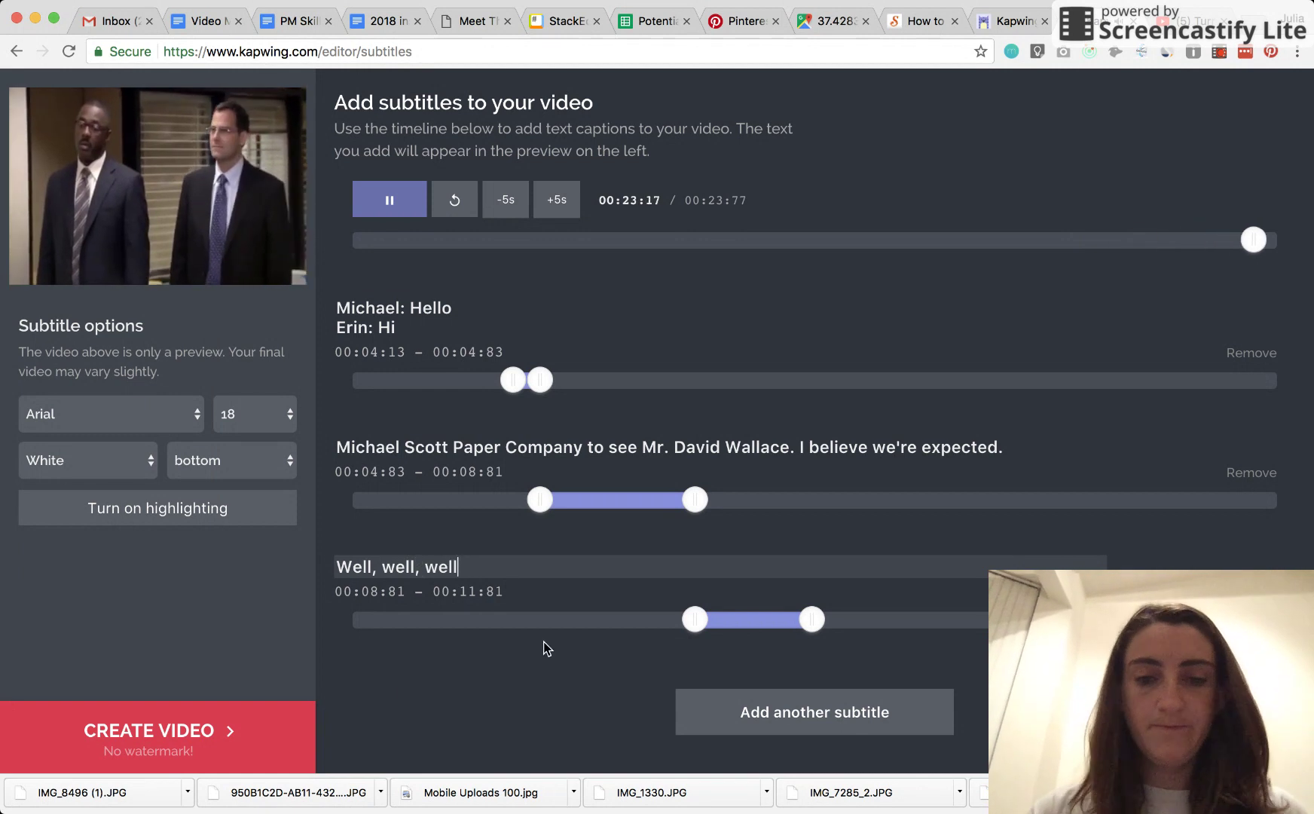
left_click(462, 705)
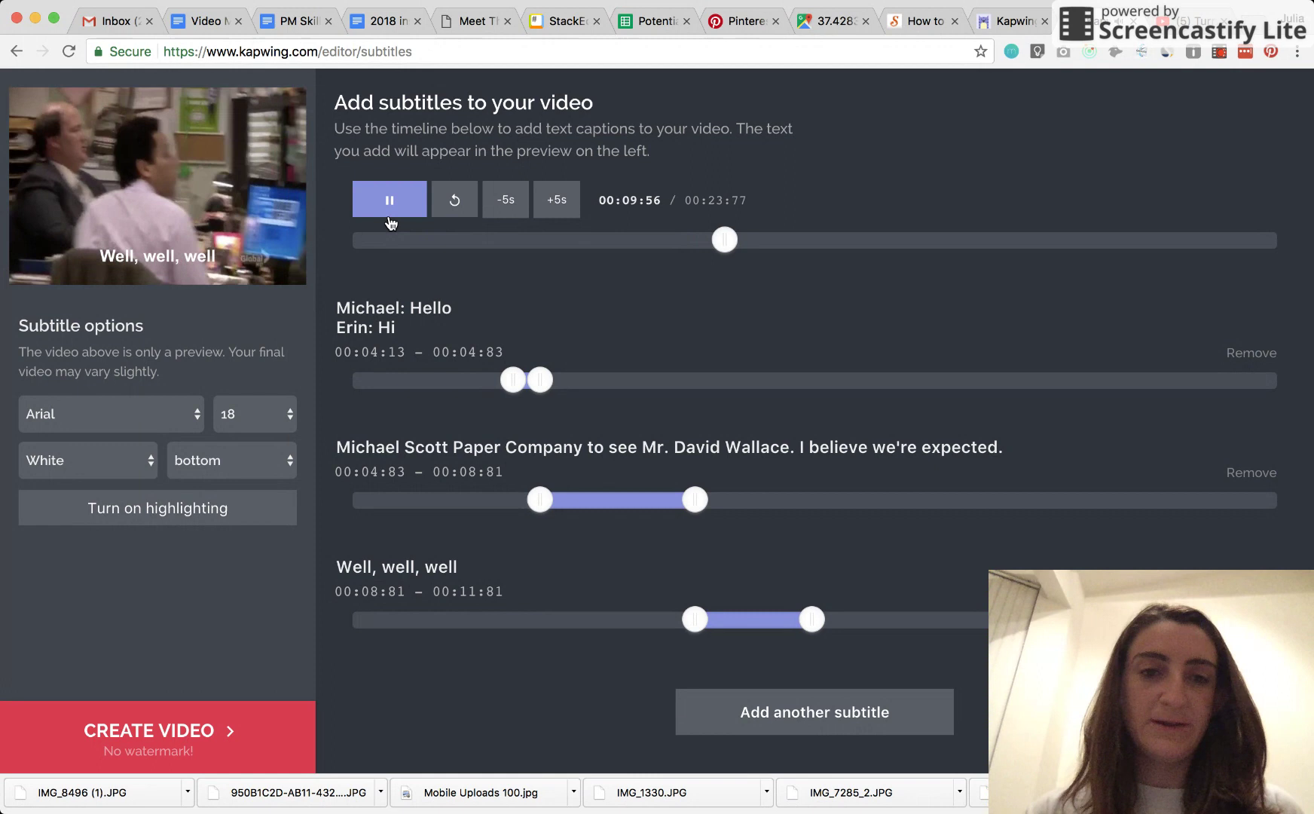
left_click(390, 214)
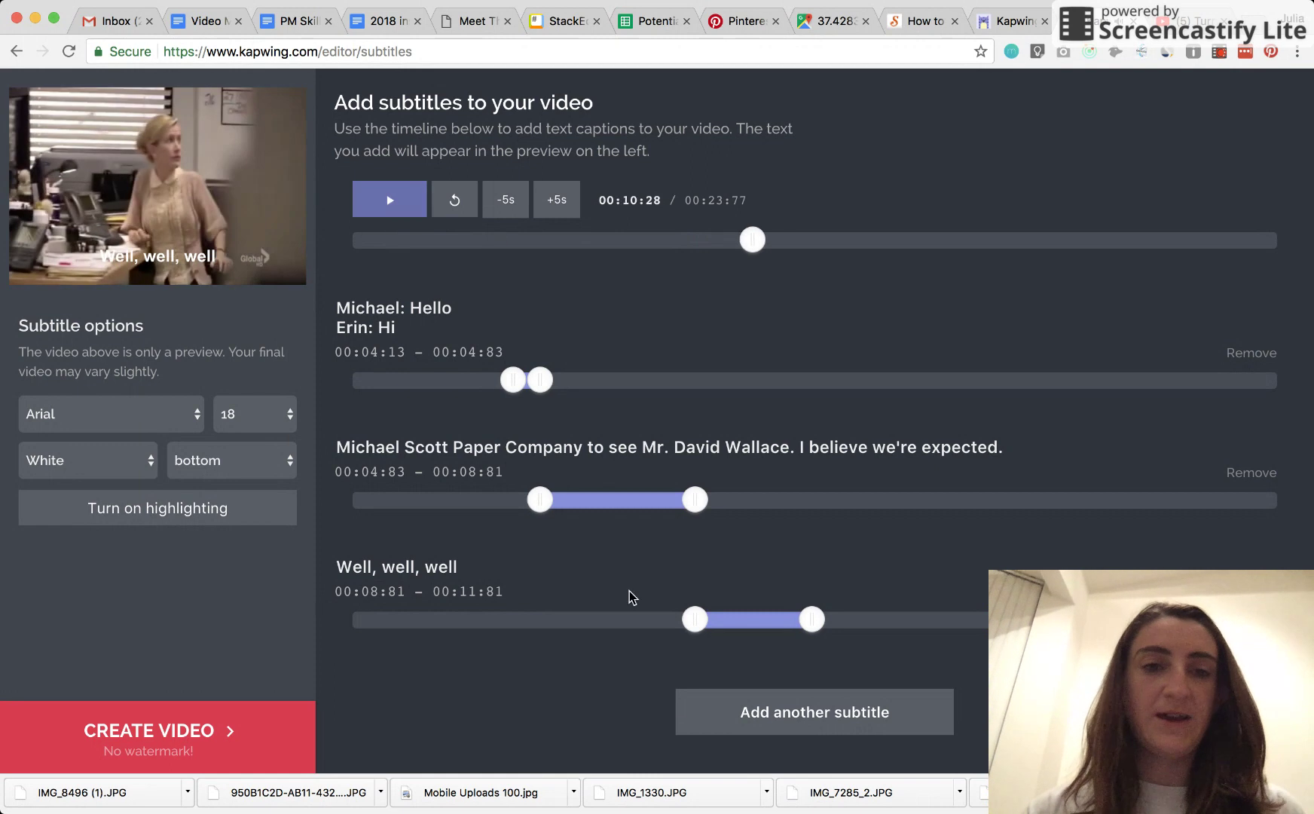
Add a fourth subtitle slot and begin typing 'How the turned tables....'
left_click(819, 728)
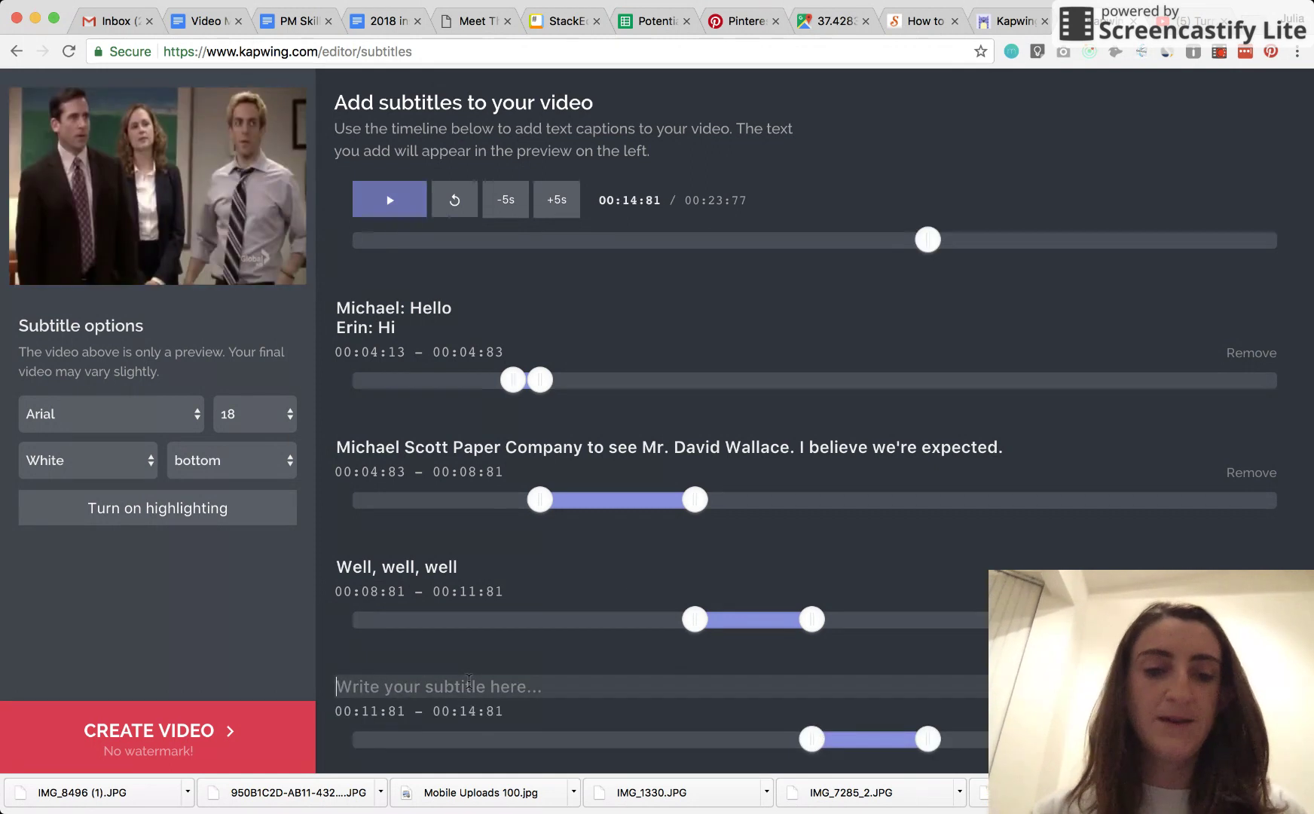
scroll(465, 693, "down", 5)
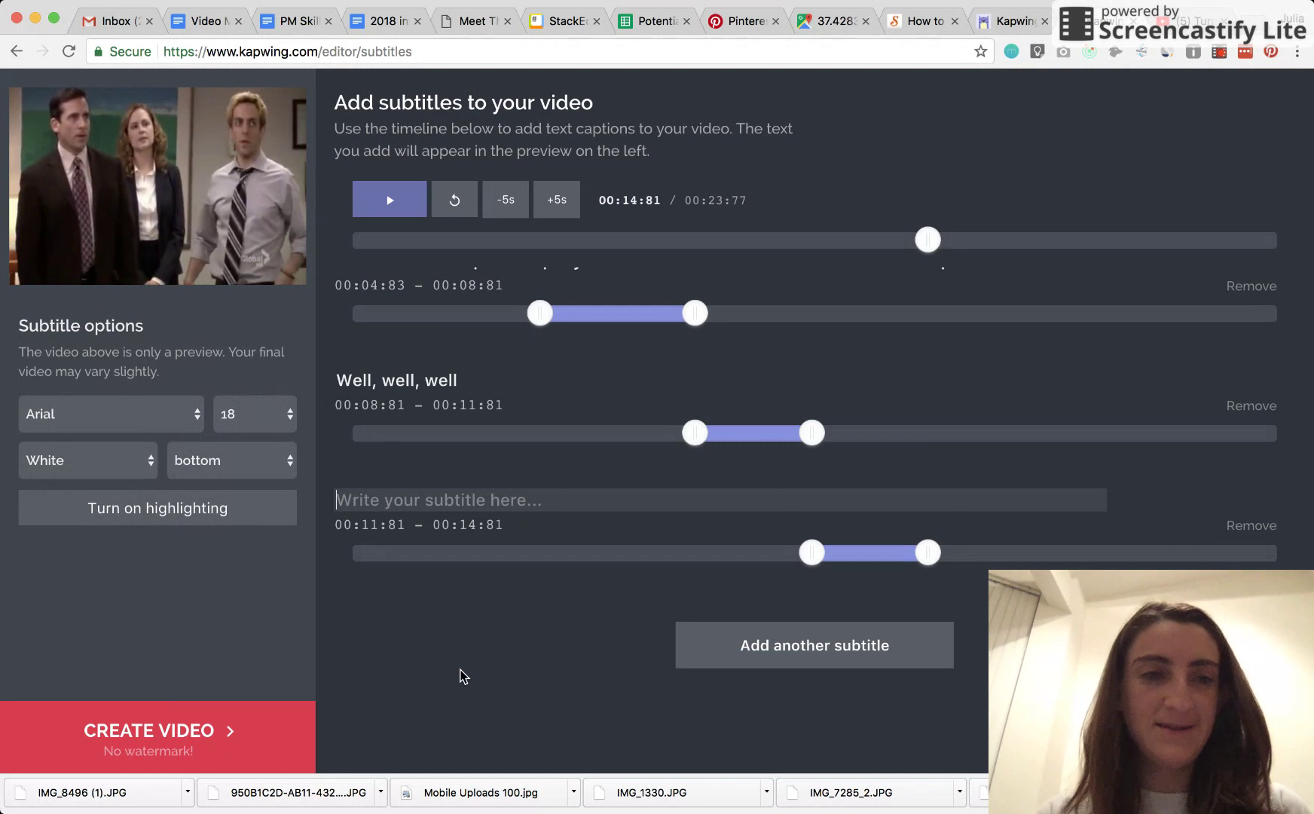
type("How the turned tables....")
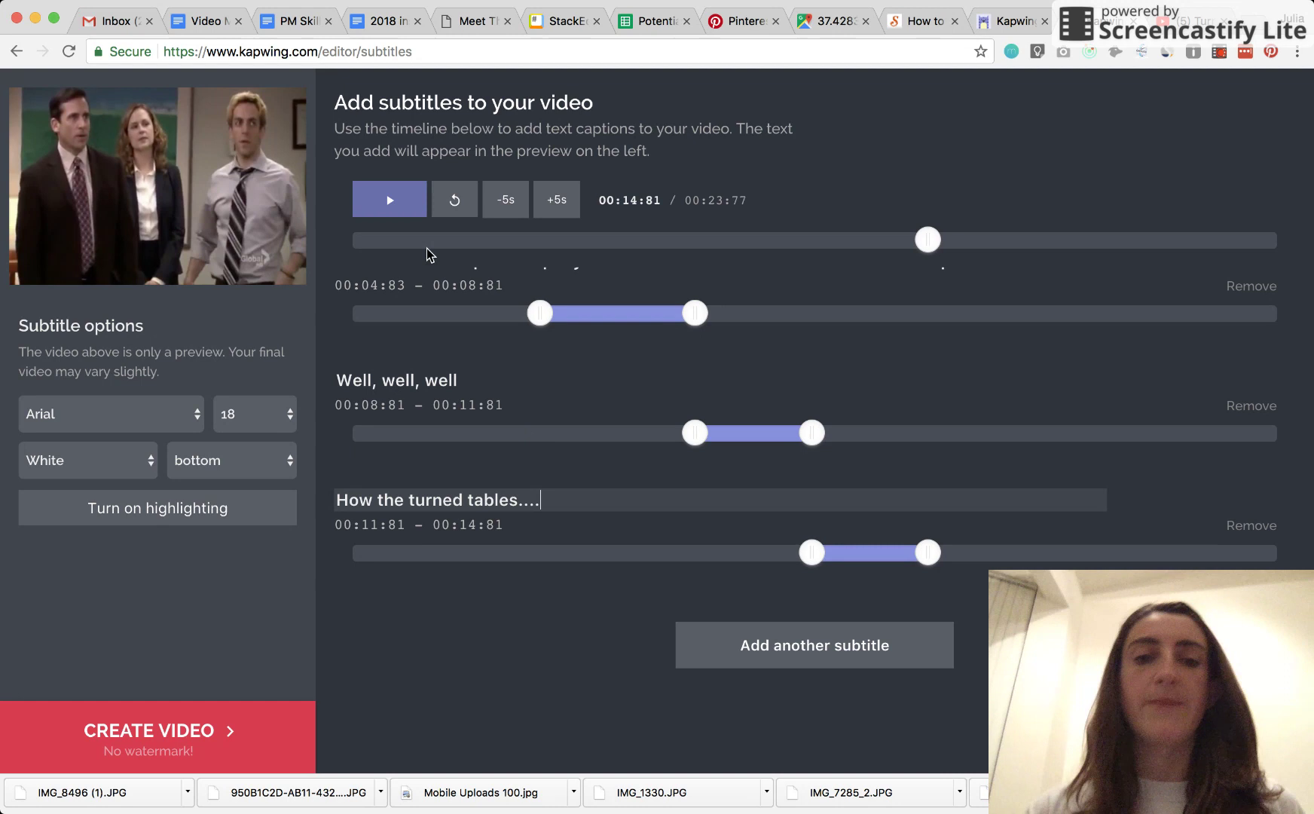
scroll(611, 399, "up", 3)
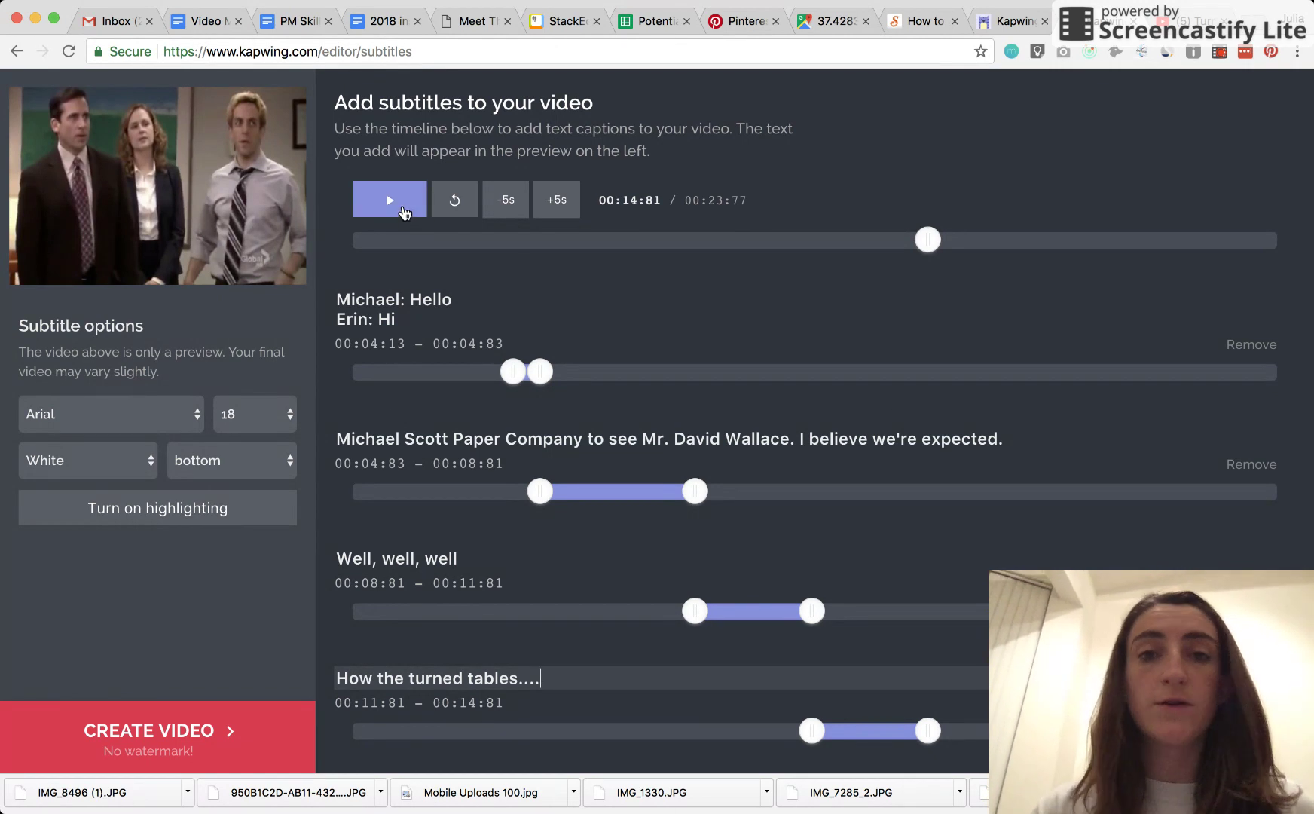
Preview the clip and retime 'Well, well, well' to 00:14:11–00:15:06
left_click(404, 209)
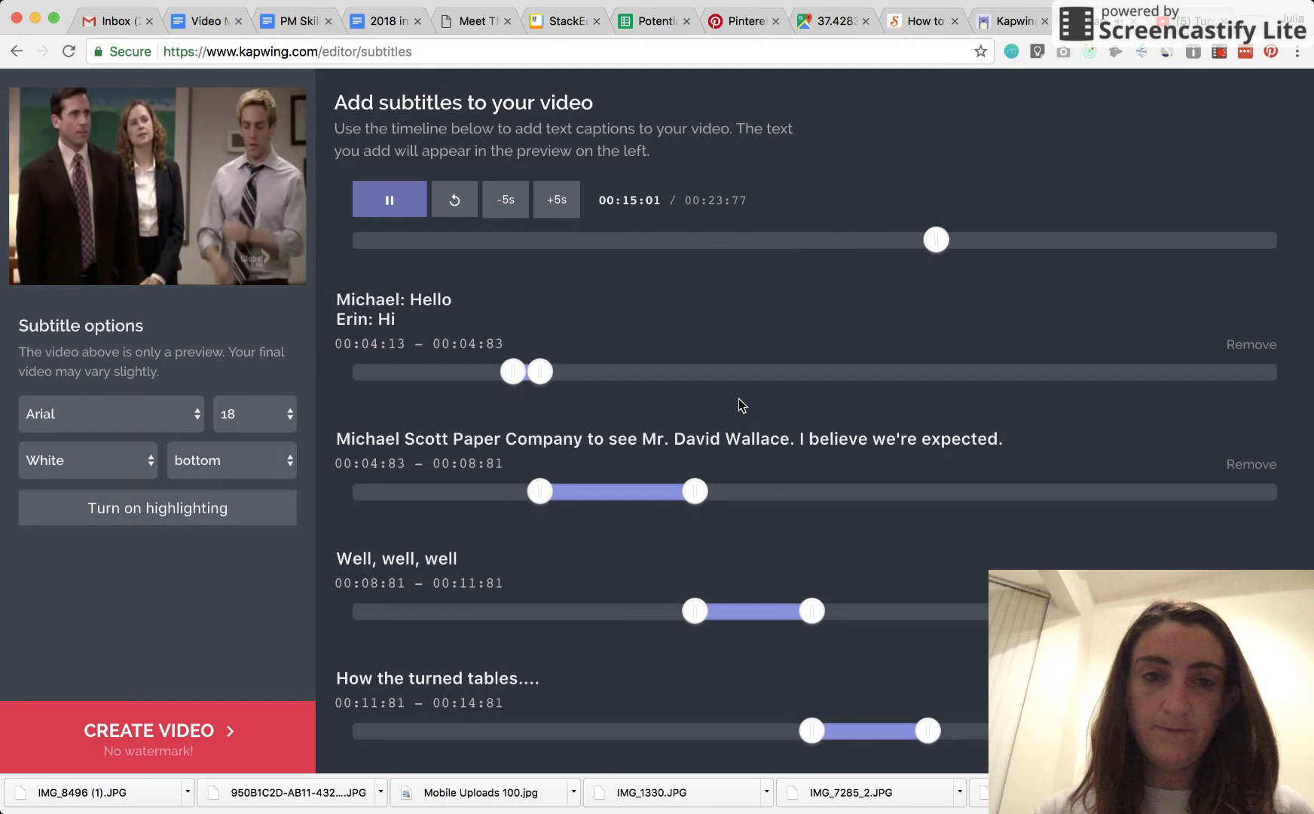
left_click(413, 211)
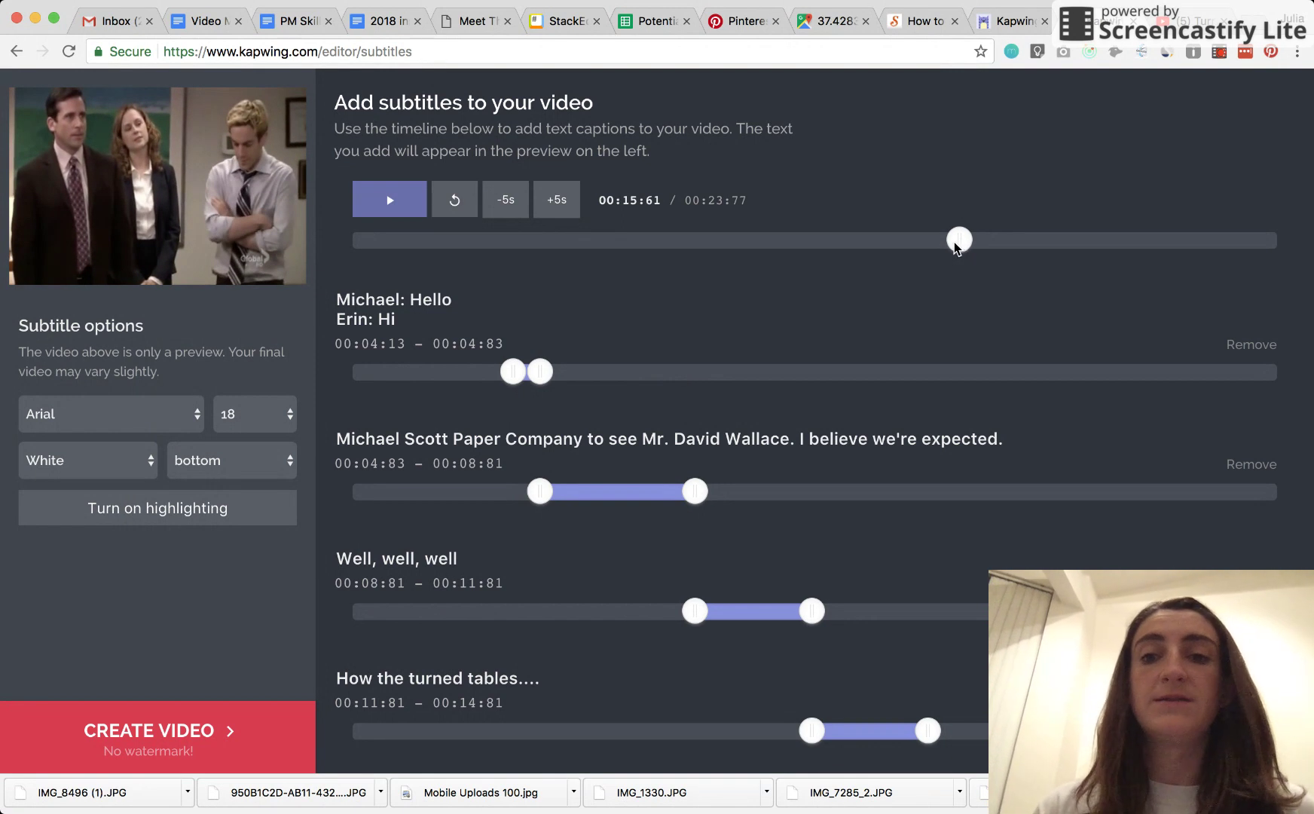
left_click_drag(954, 246, 872, 257)
left_click(386, 203)
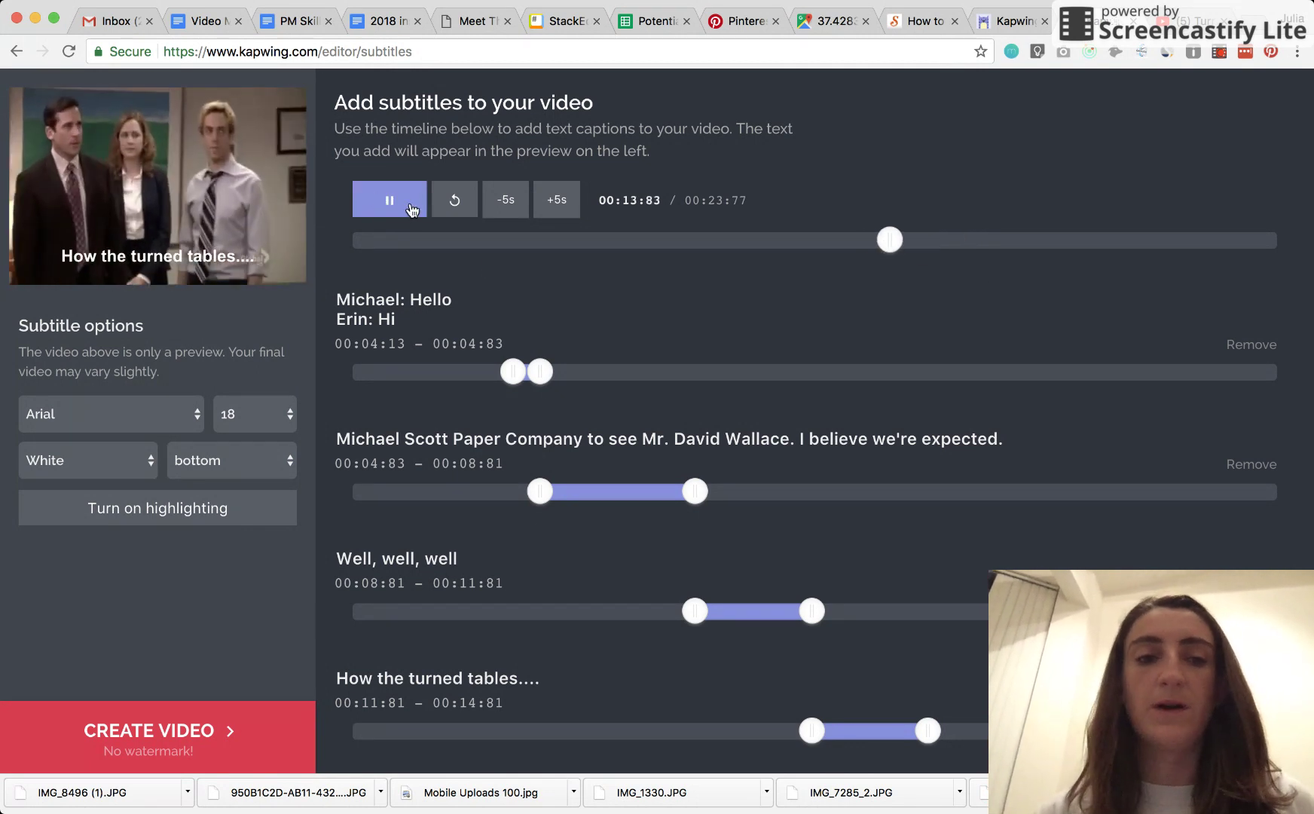
left_click(388, 209)
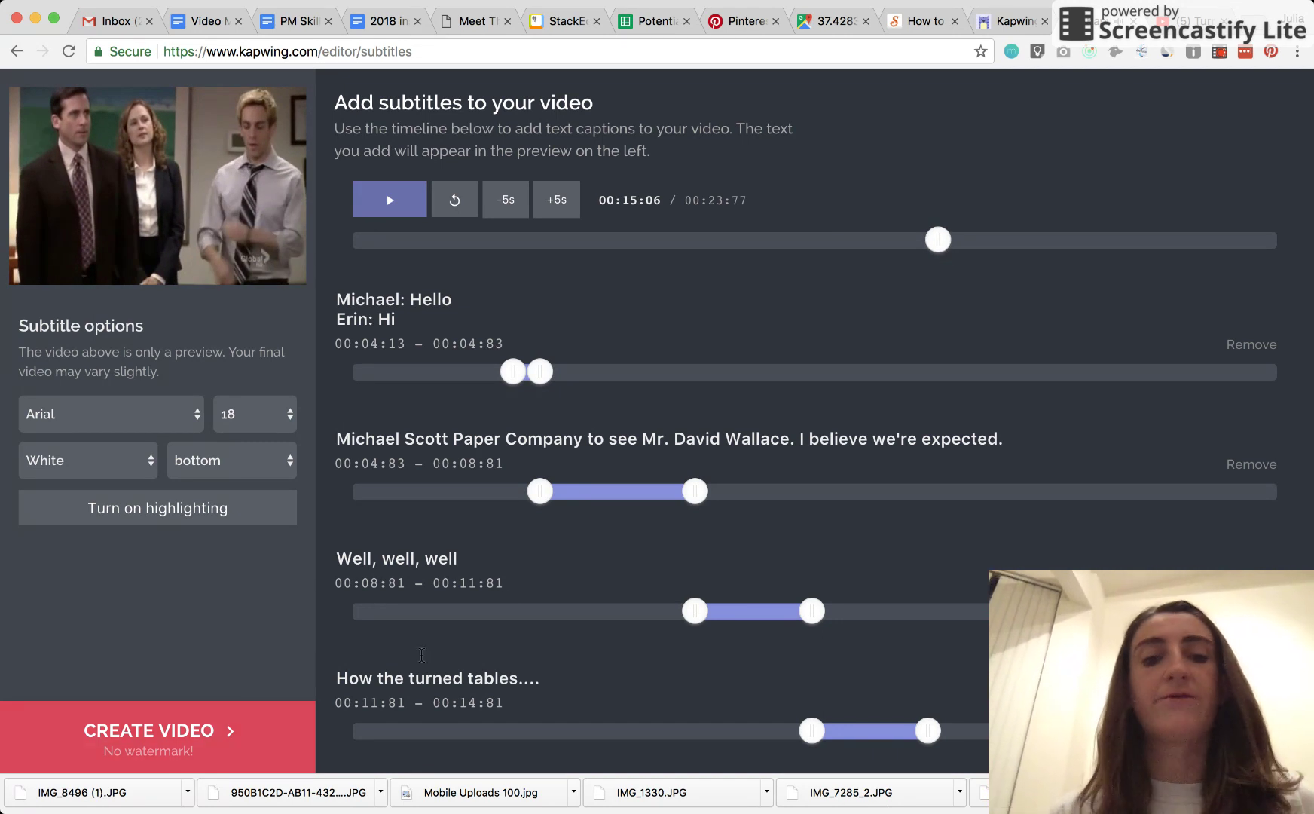
left_click(495, 592)
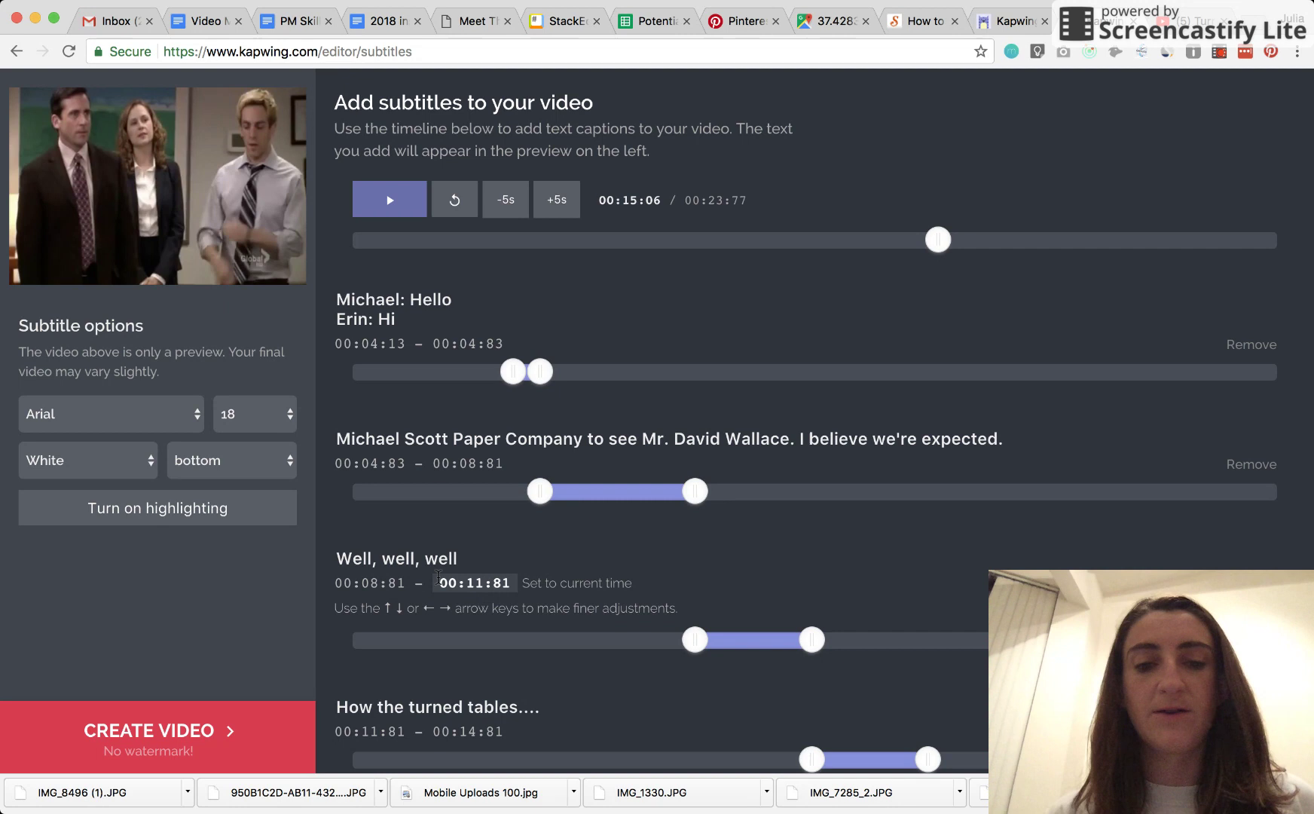
left_click(577, 583)
key("space")
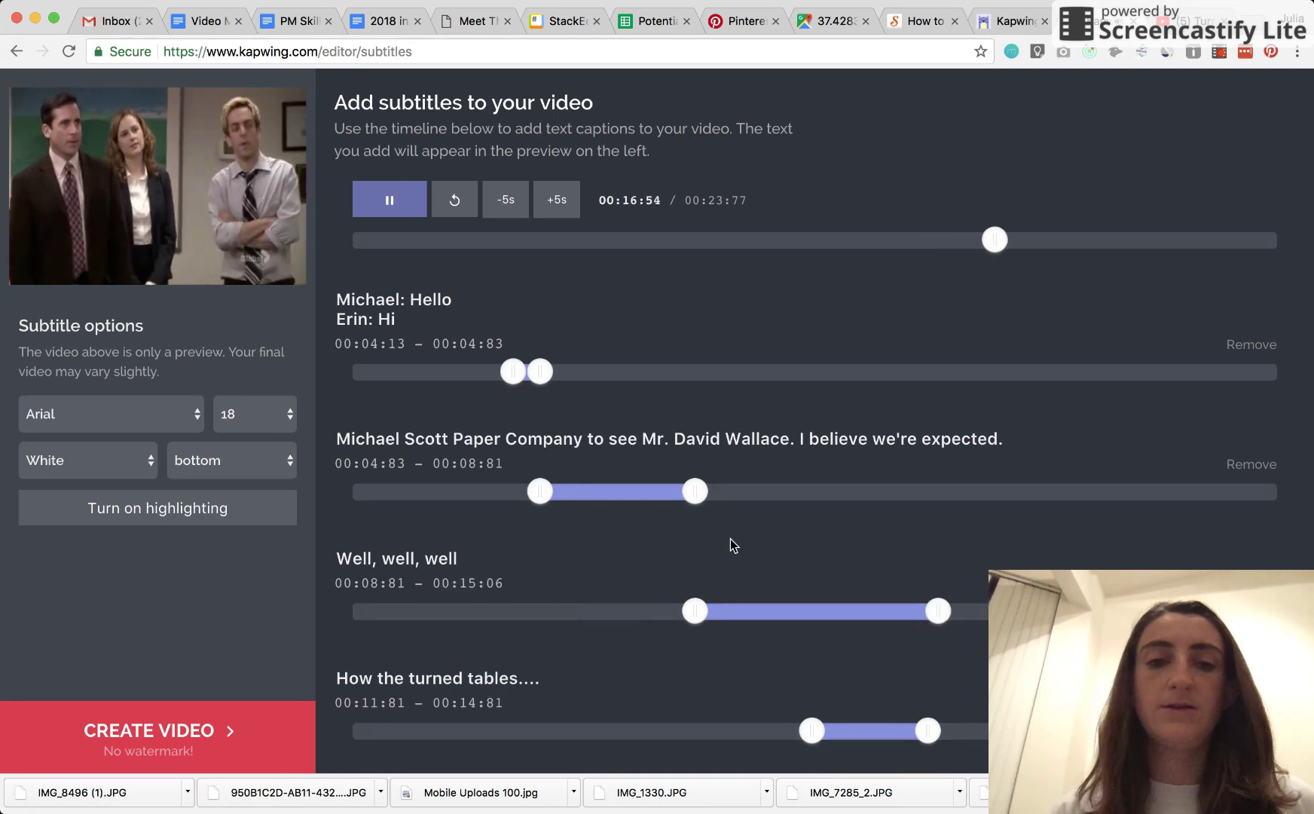
left_click_drag(696, 612, 902, 612)
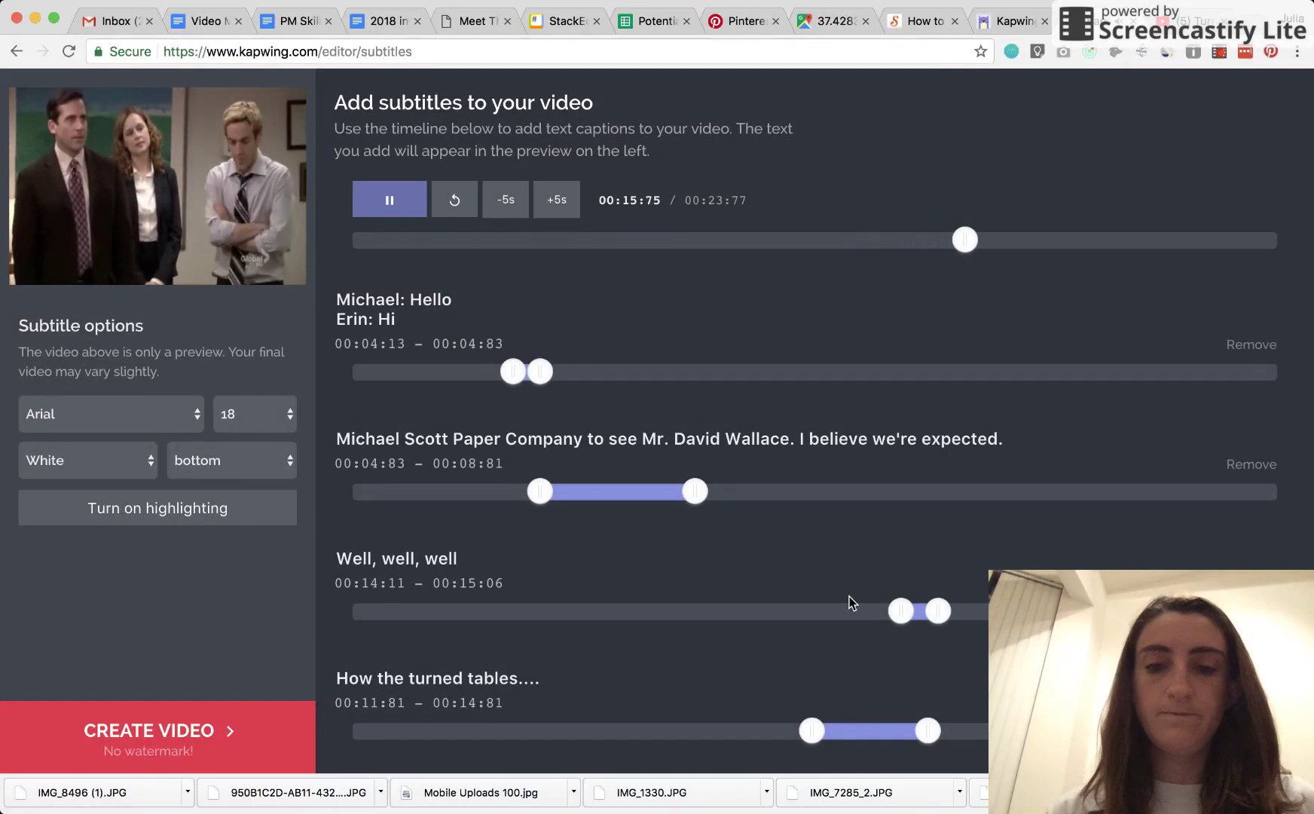
Move 'How the turned tables....' to run from 00:16:39 to 00:19:11
left_click_drag(867, 730, 1044, 730)
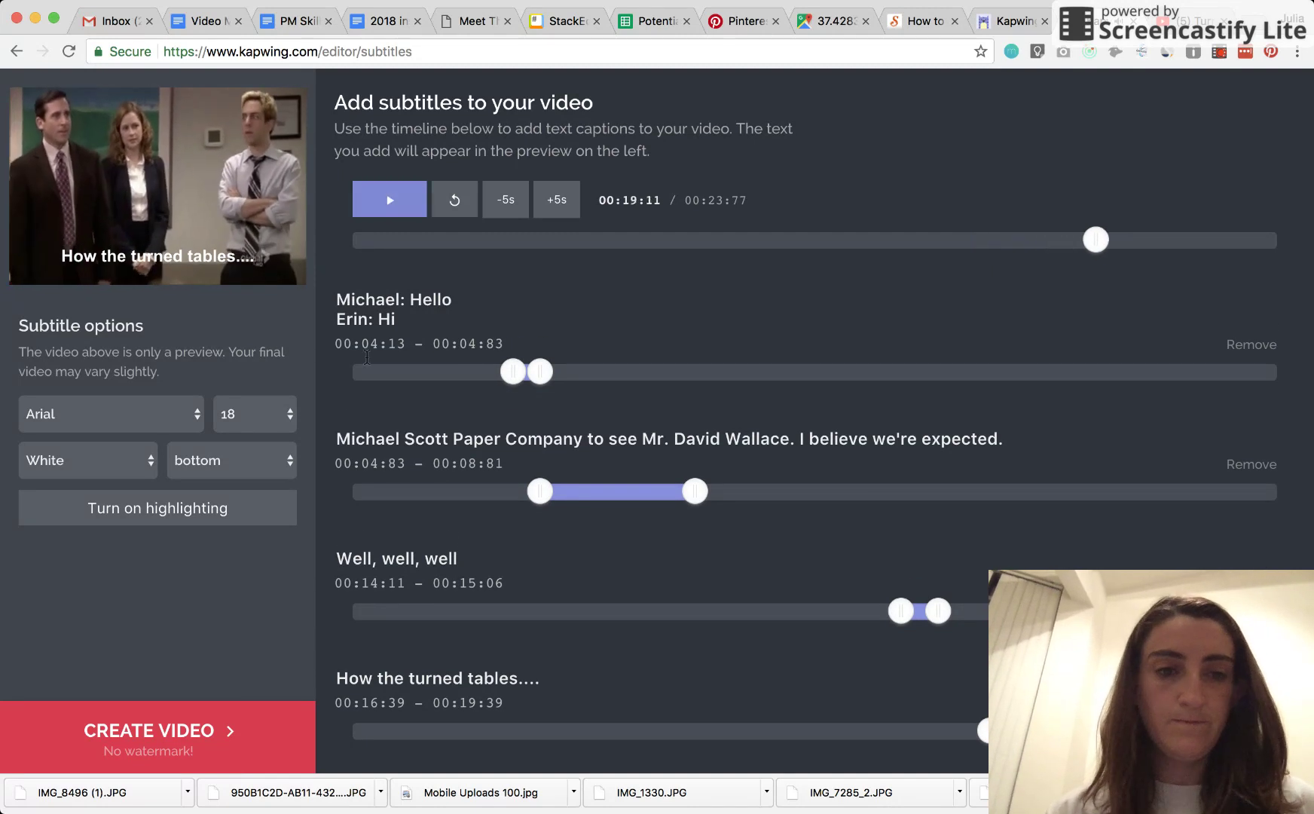
left_click(475, 703)
left_click(559, 709)
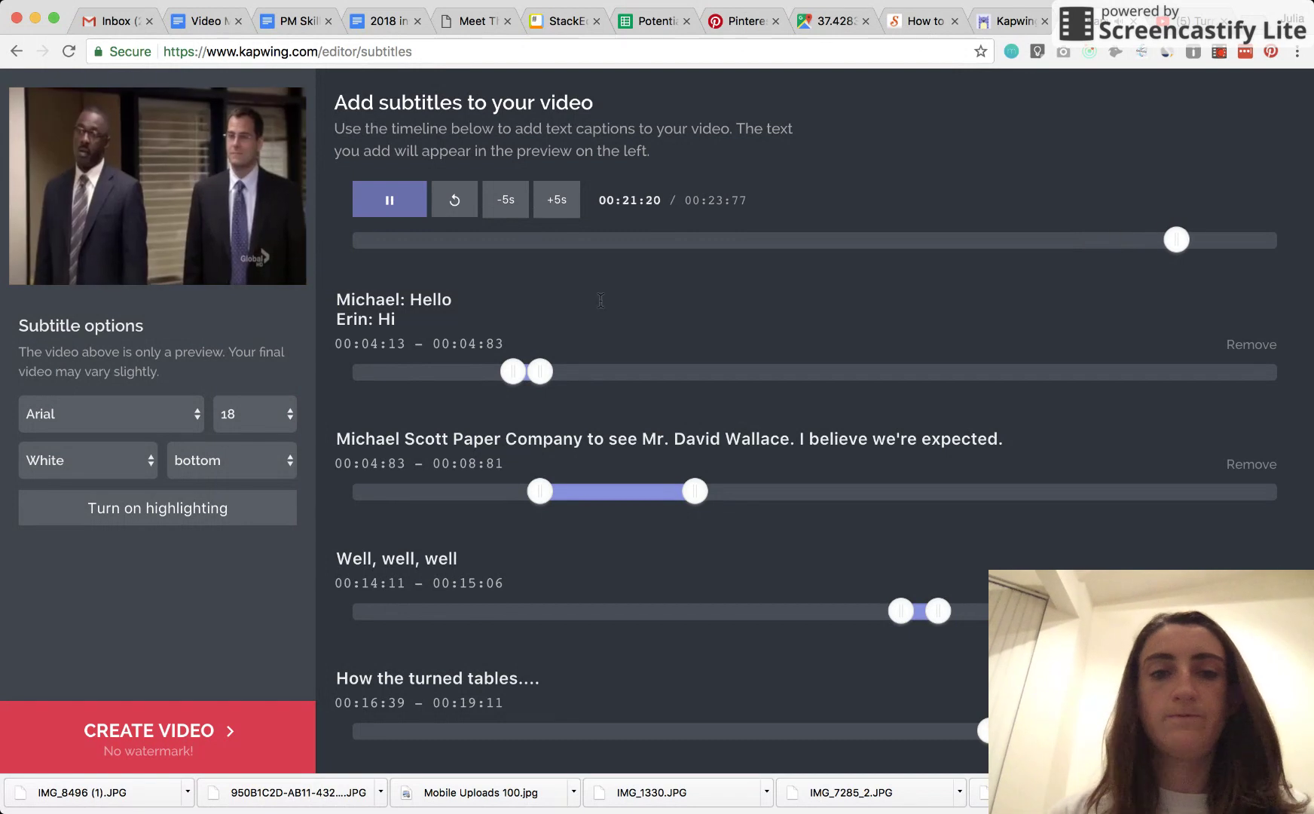
left_click(419, 203)
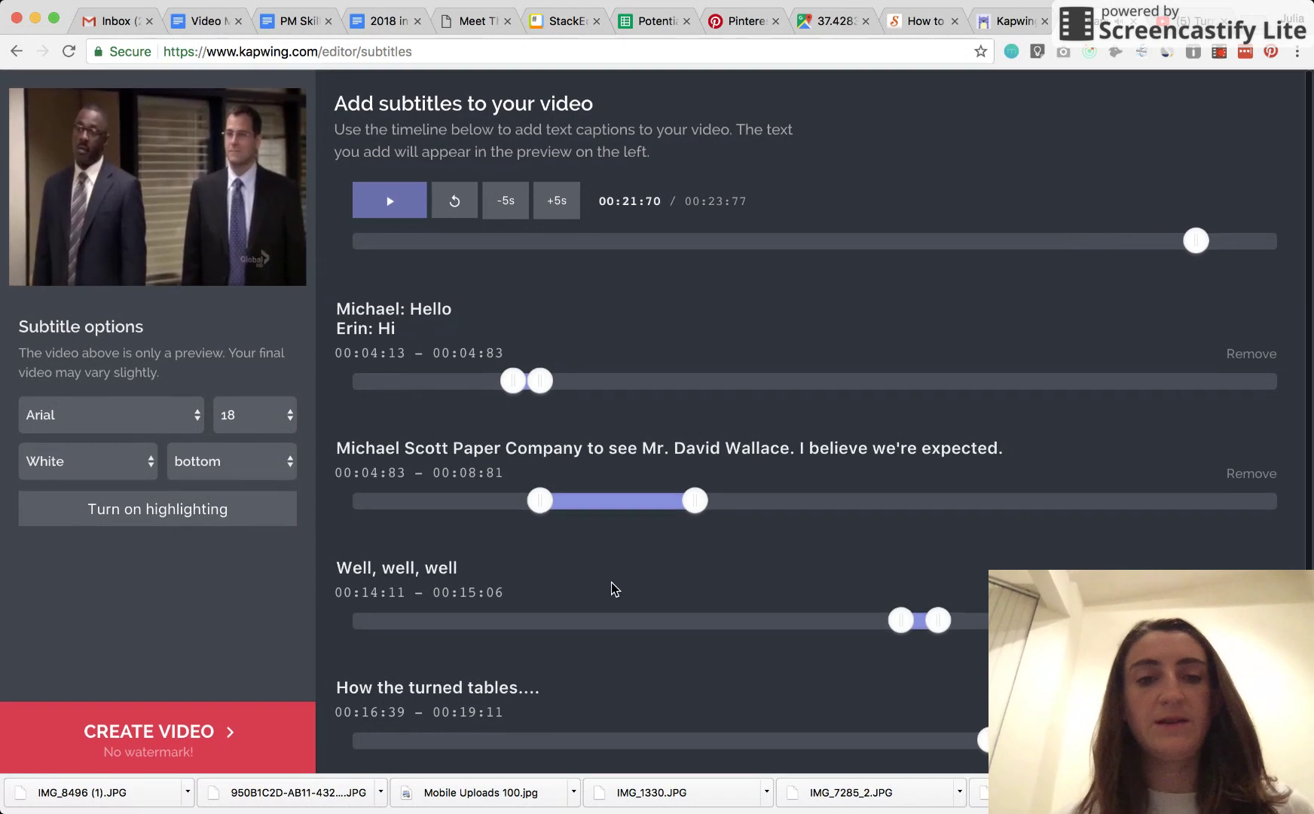
scroll(603, 559, "down", 1)
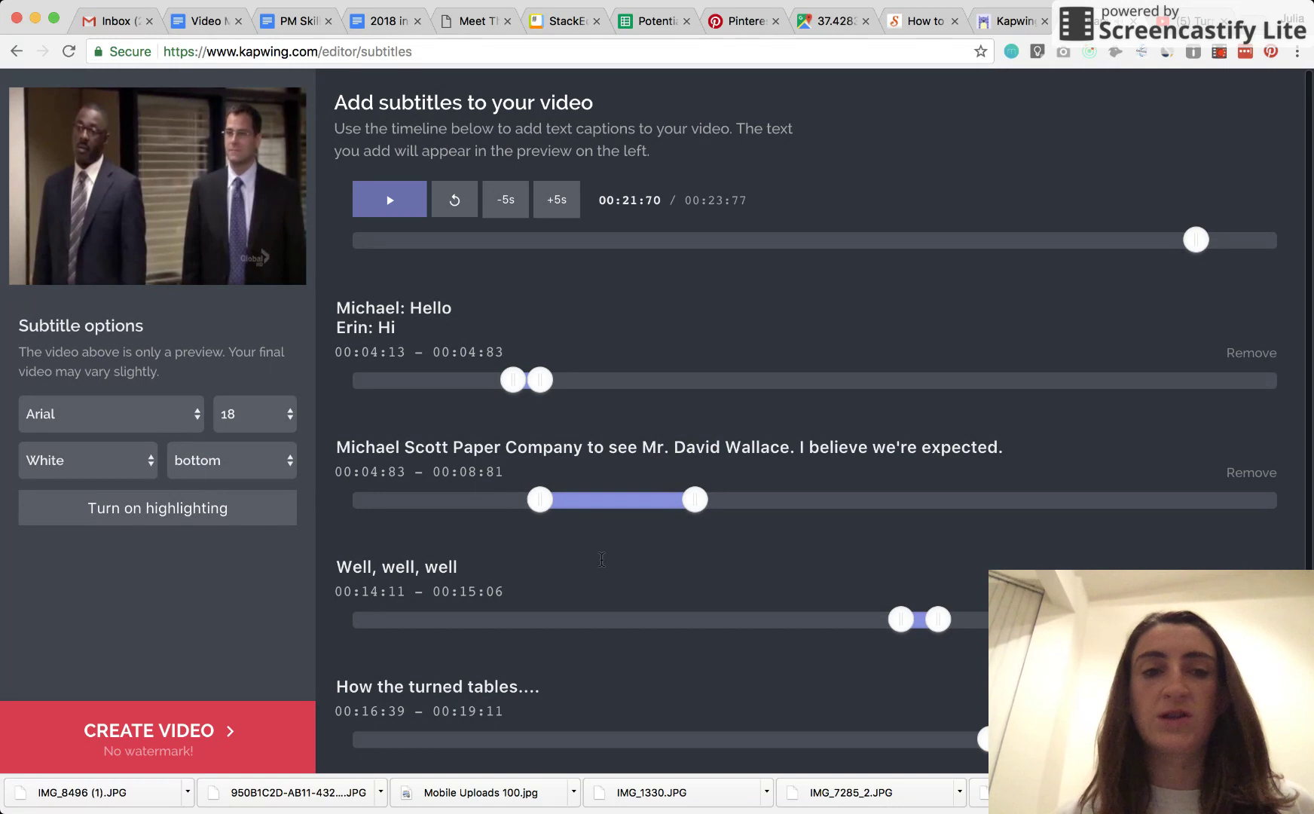
left_click(450, 211)
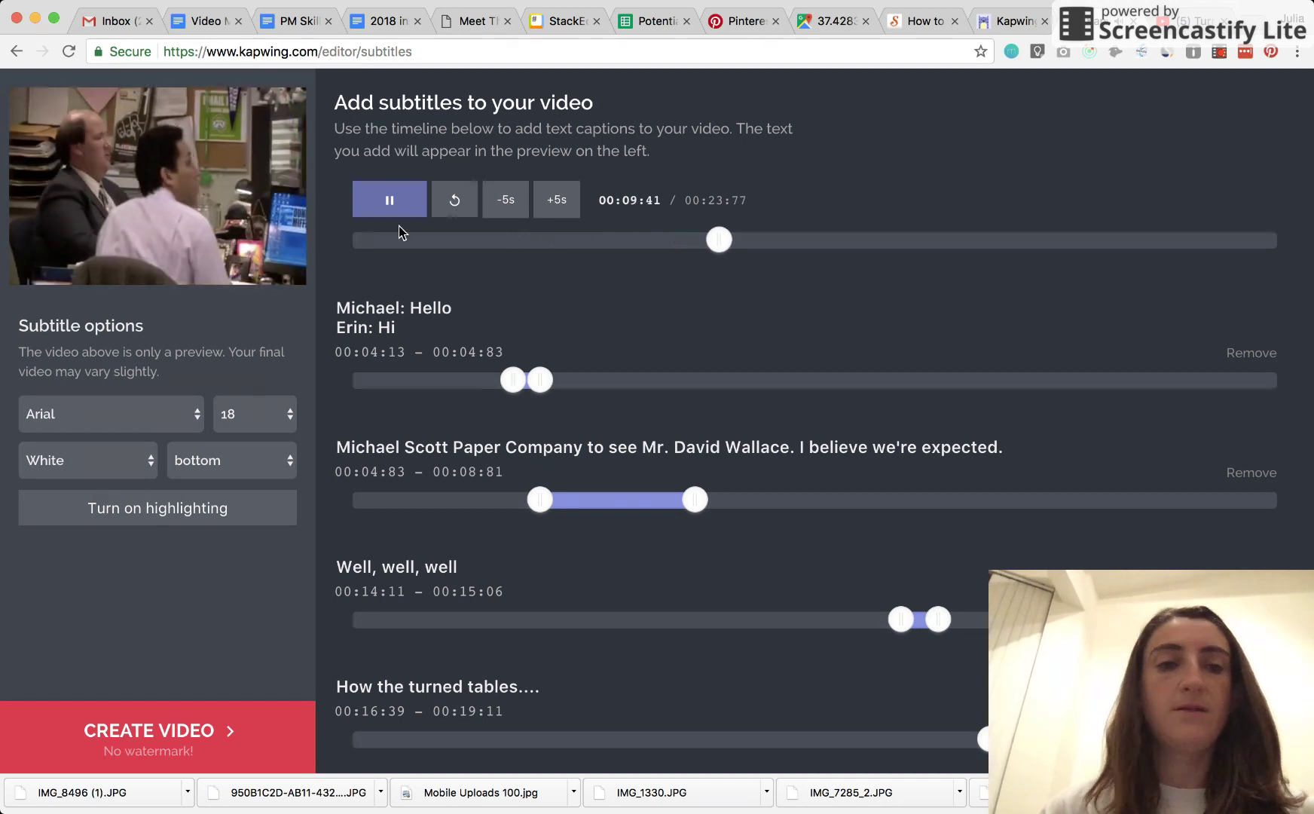
left_click(392, 201)
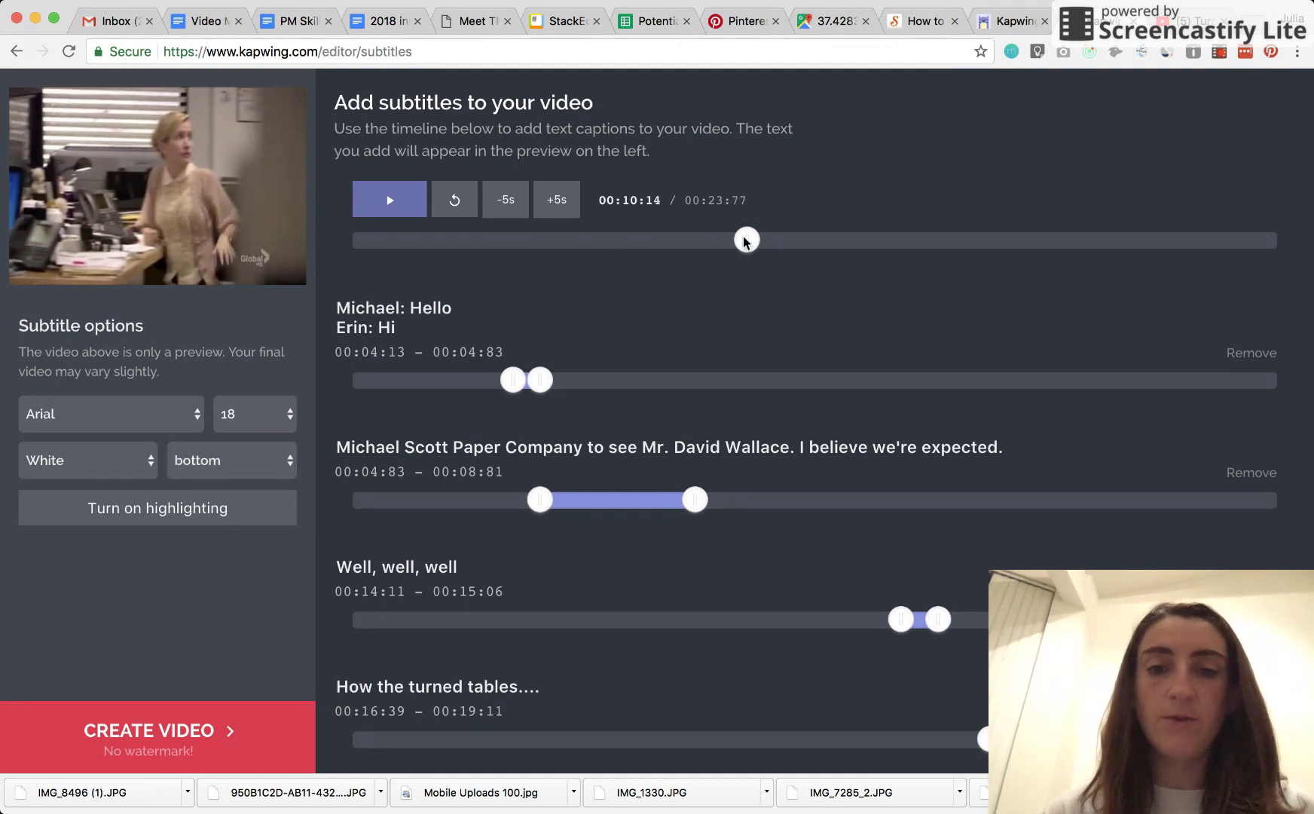
Set the subtitles to size 14, white text, positioned at the bottom of the video
left_click_drag(746, 240, 595, 243)
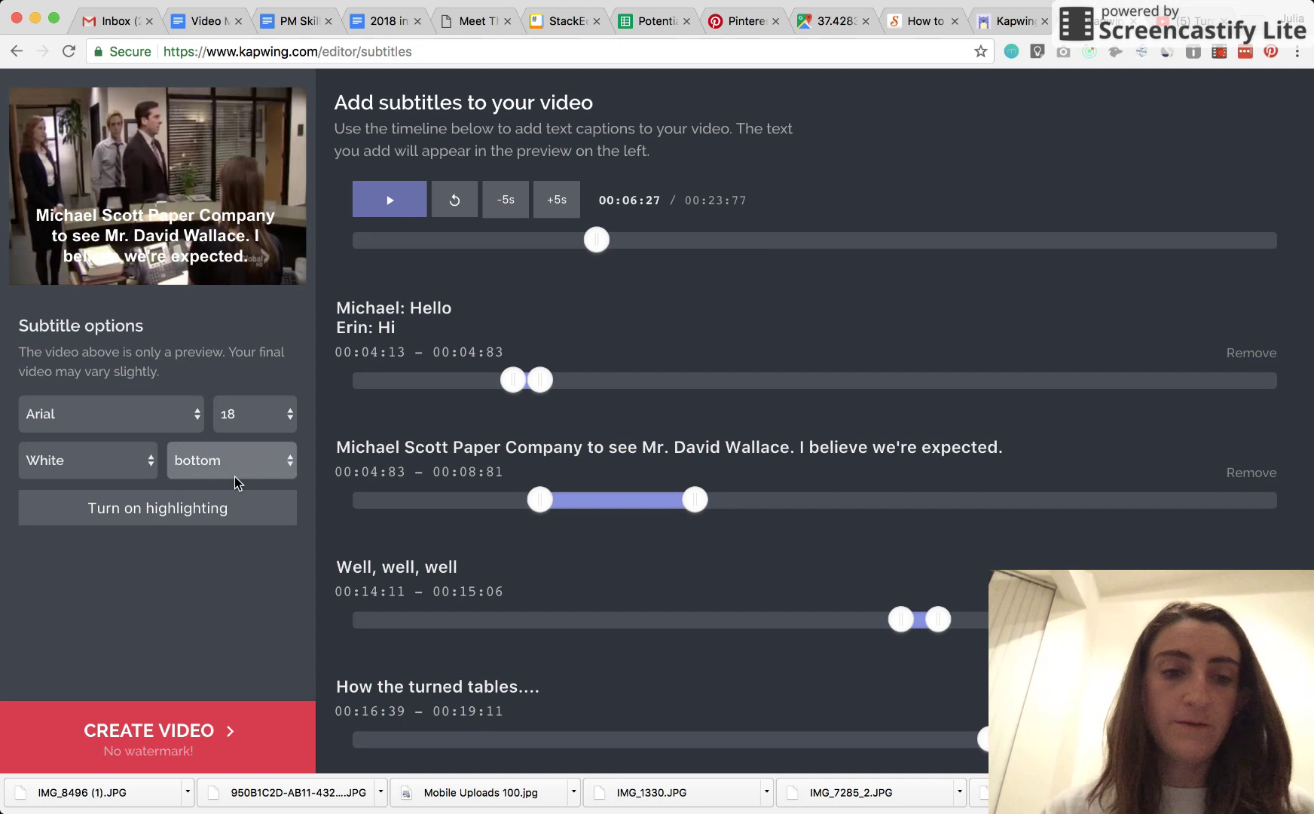
left_click(226, 458)
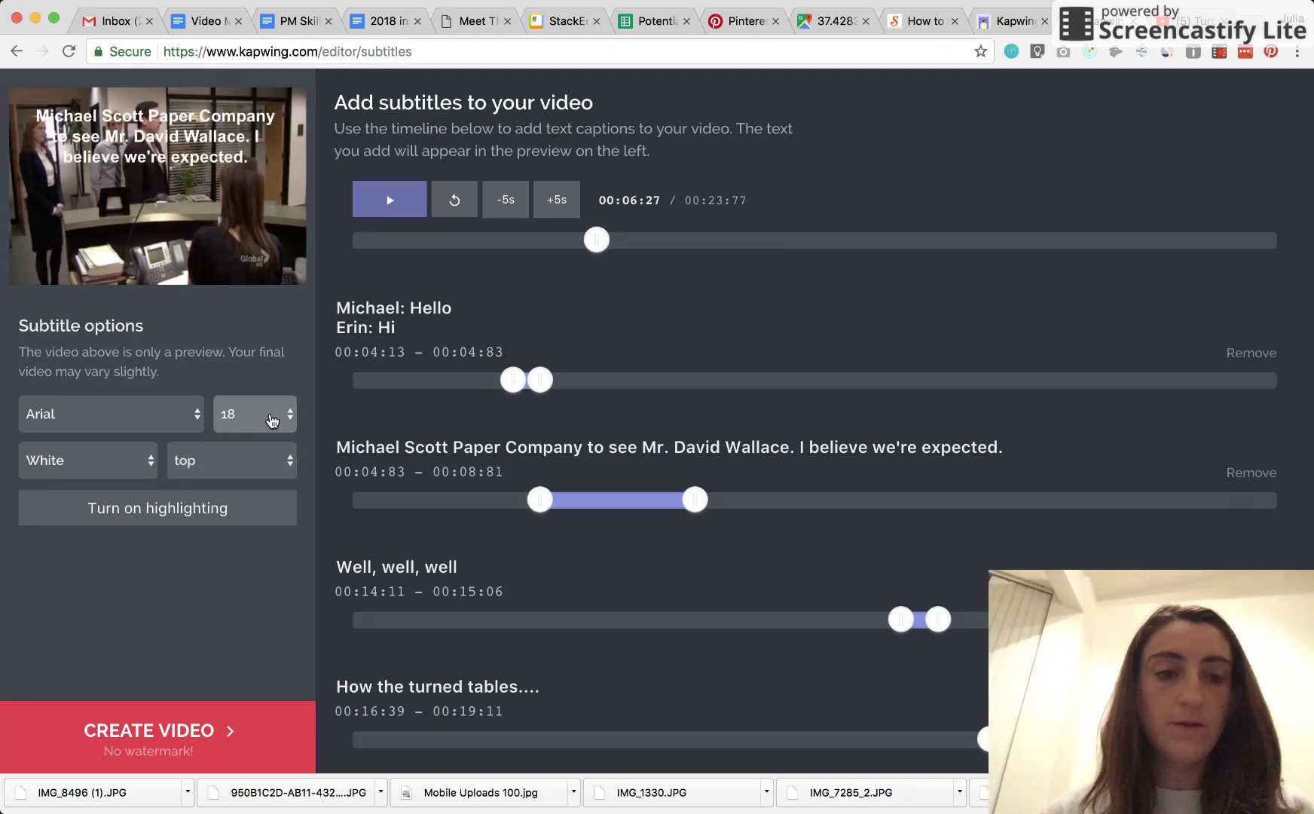
left_click_drag(608, 242, 1030, 332)
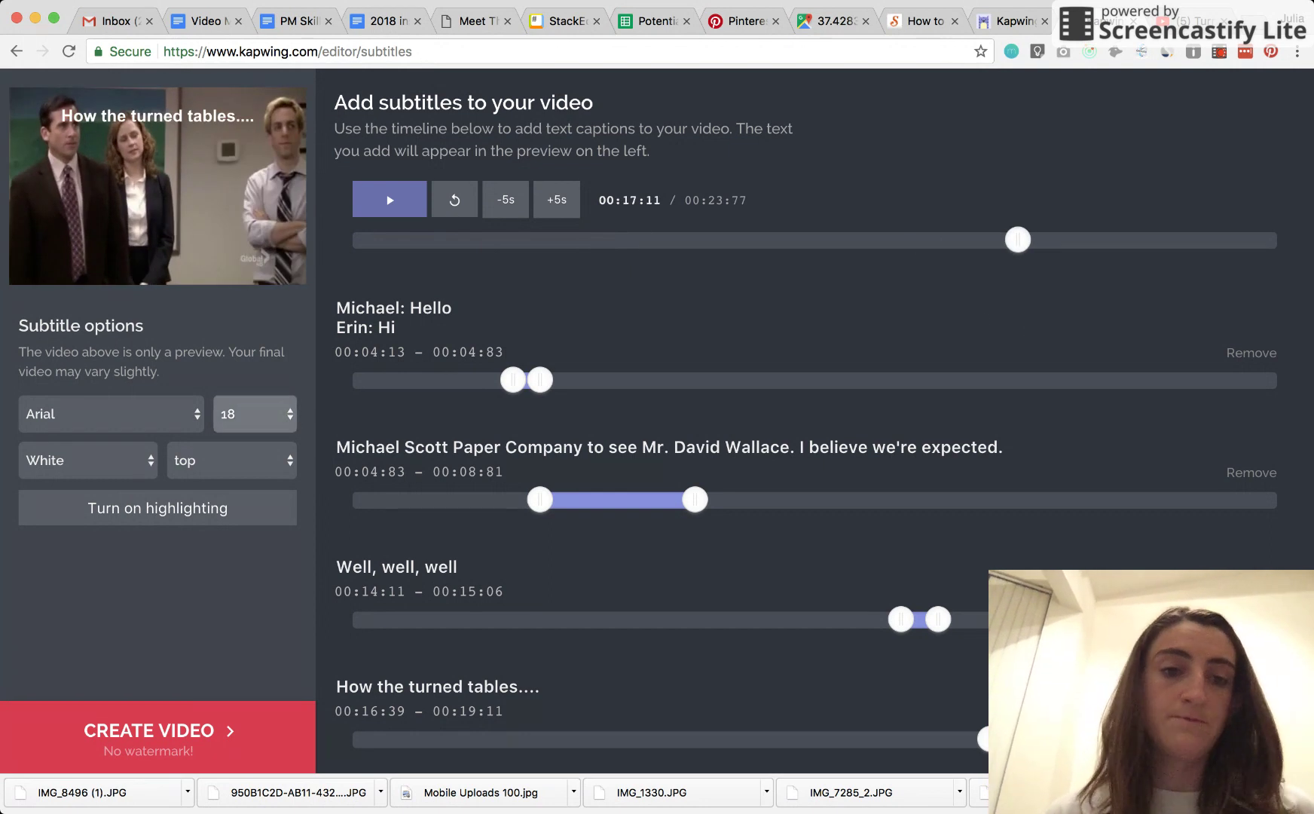
left_click(254, 382)
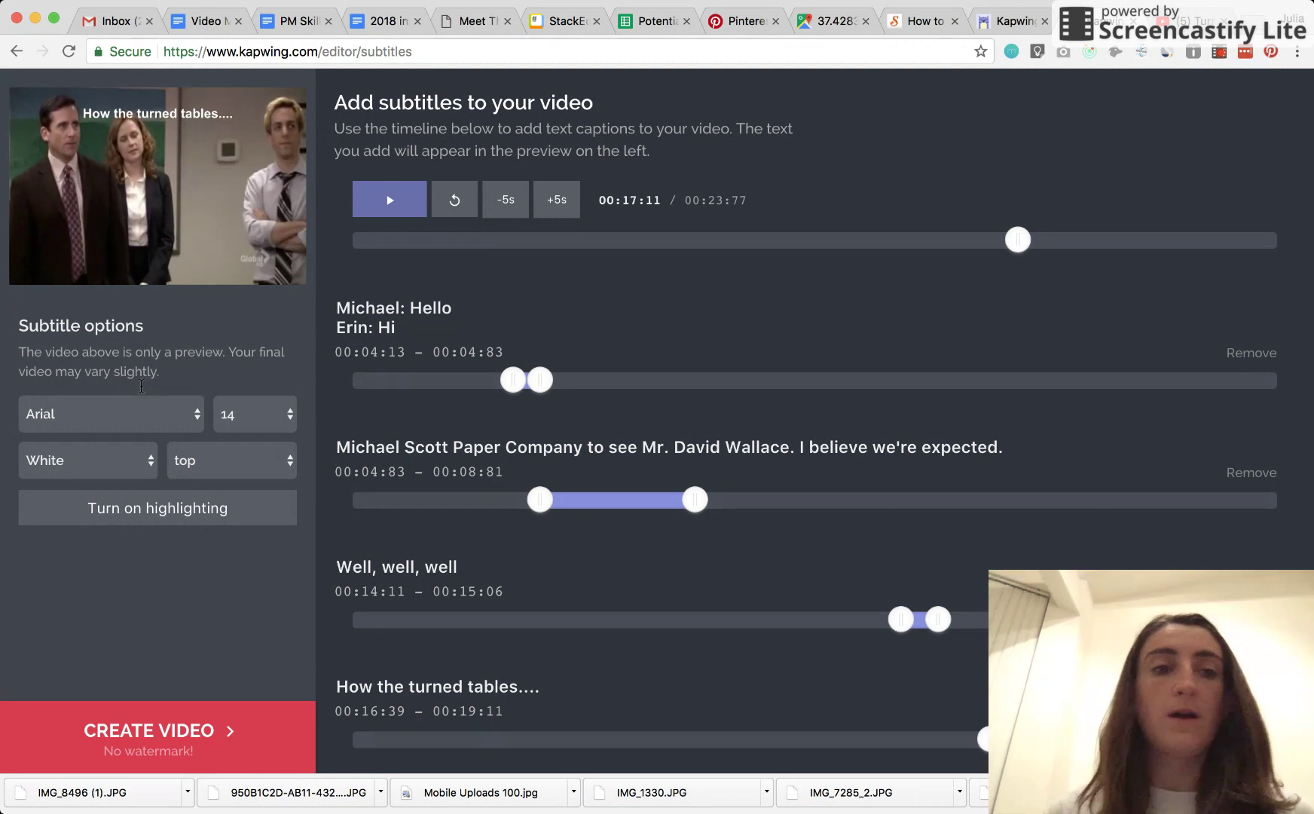
left_click(231, 459)
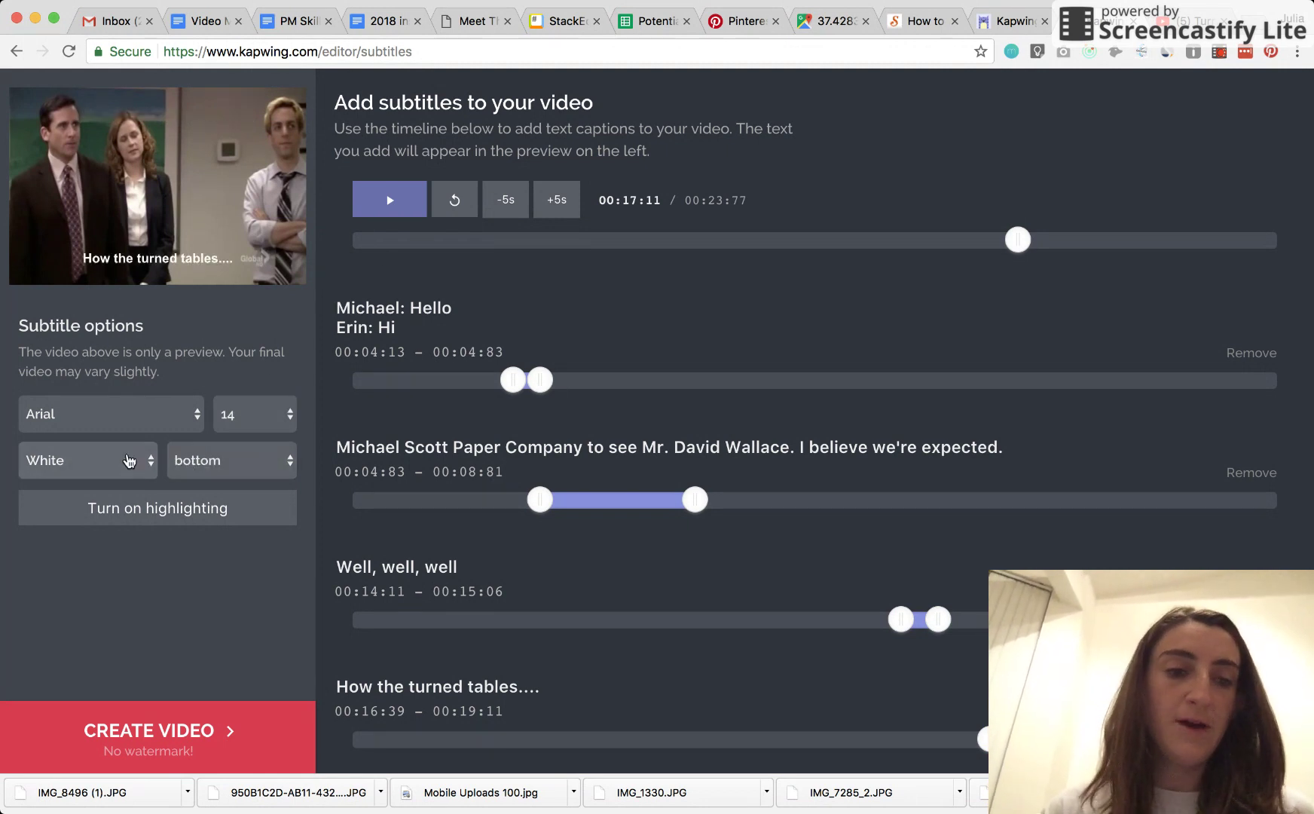
left_click(88, 460)
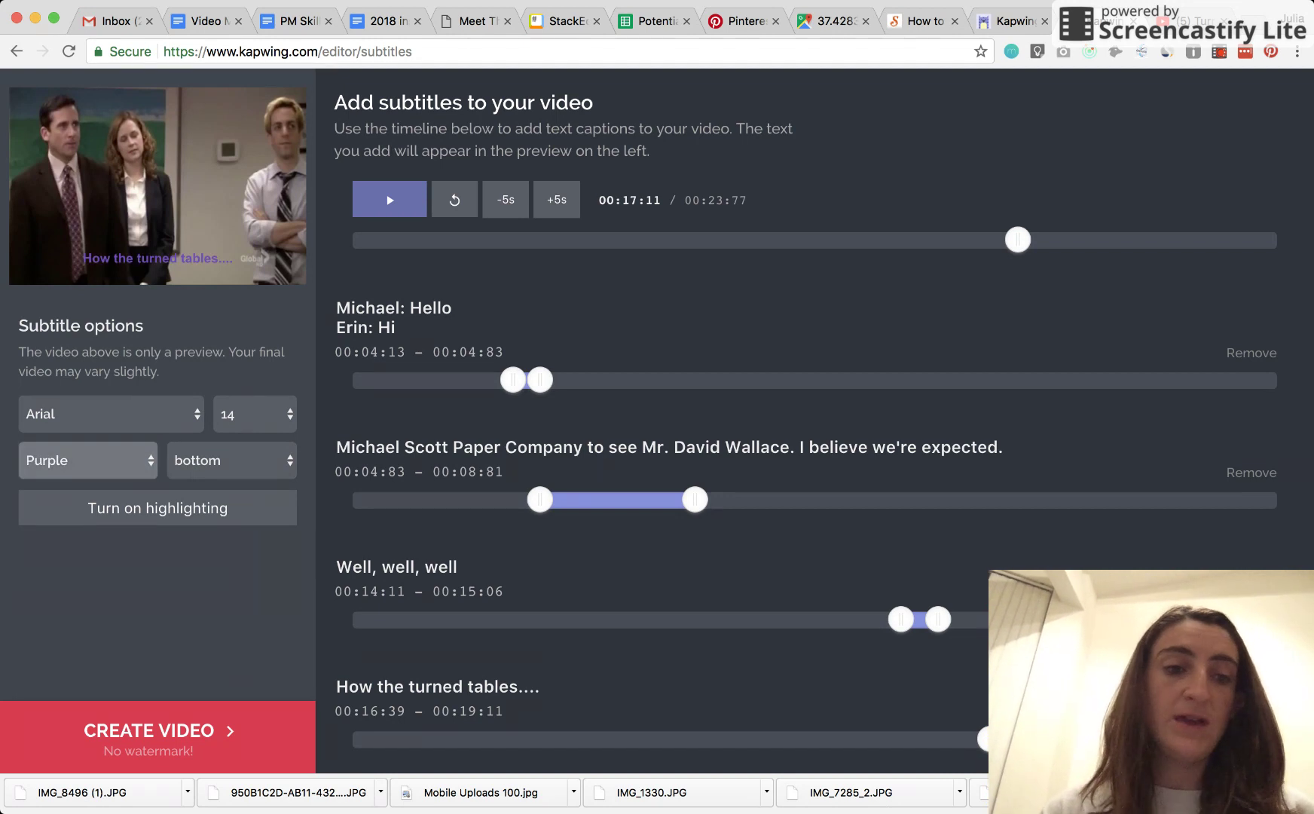
left_click(88, 414)
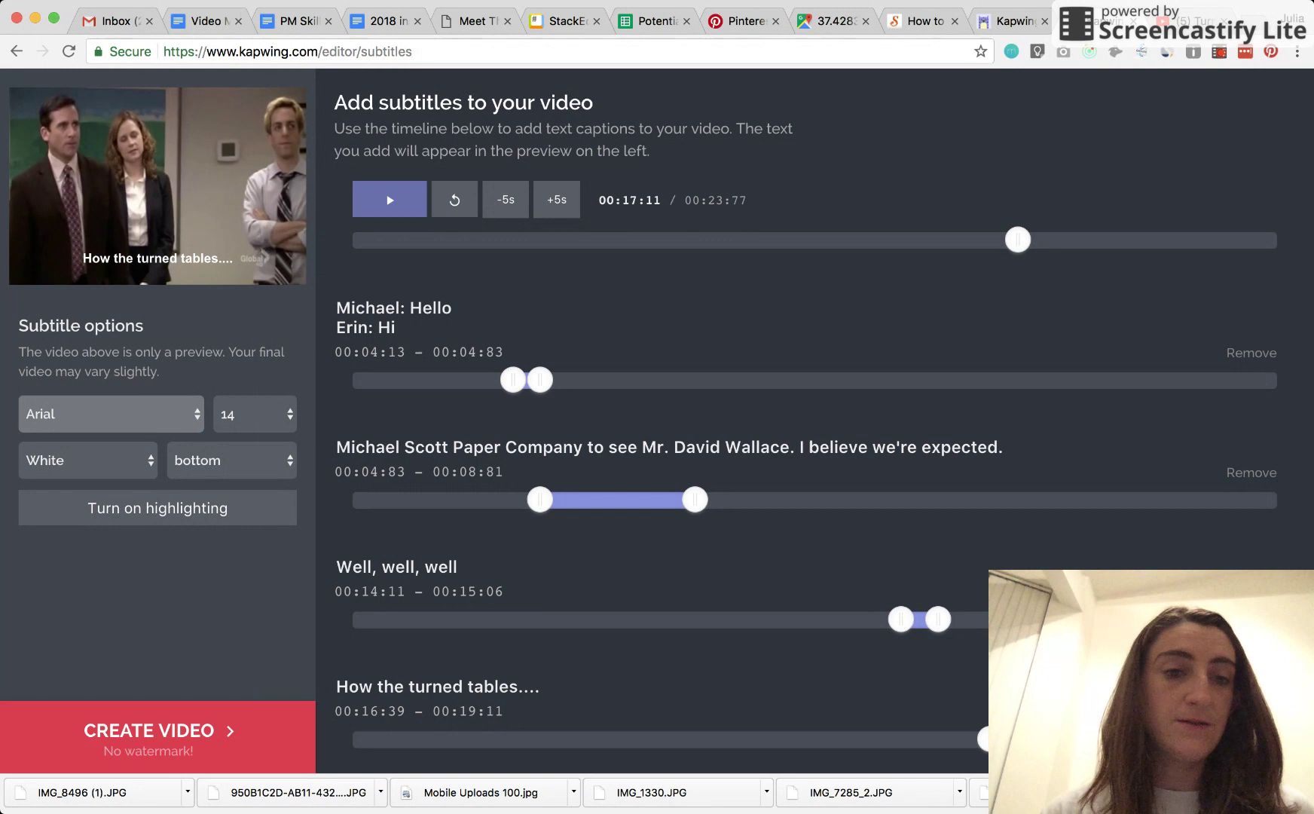
Try Impact, Wallpoet, Pridi, Trade Winds and Galindo as the subtitle font
left_click(243, 376)
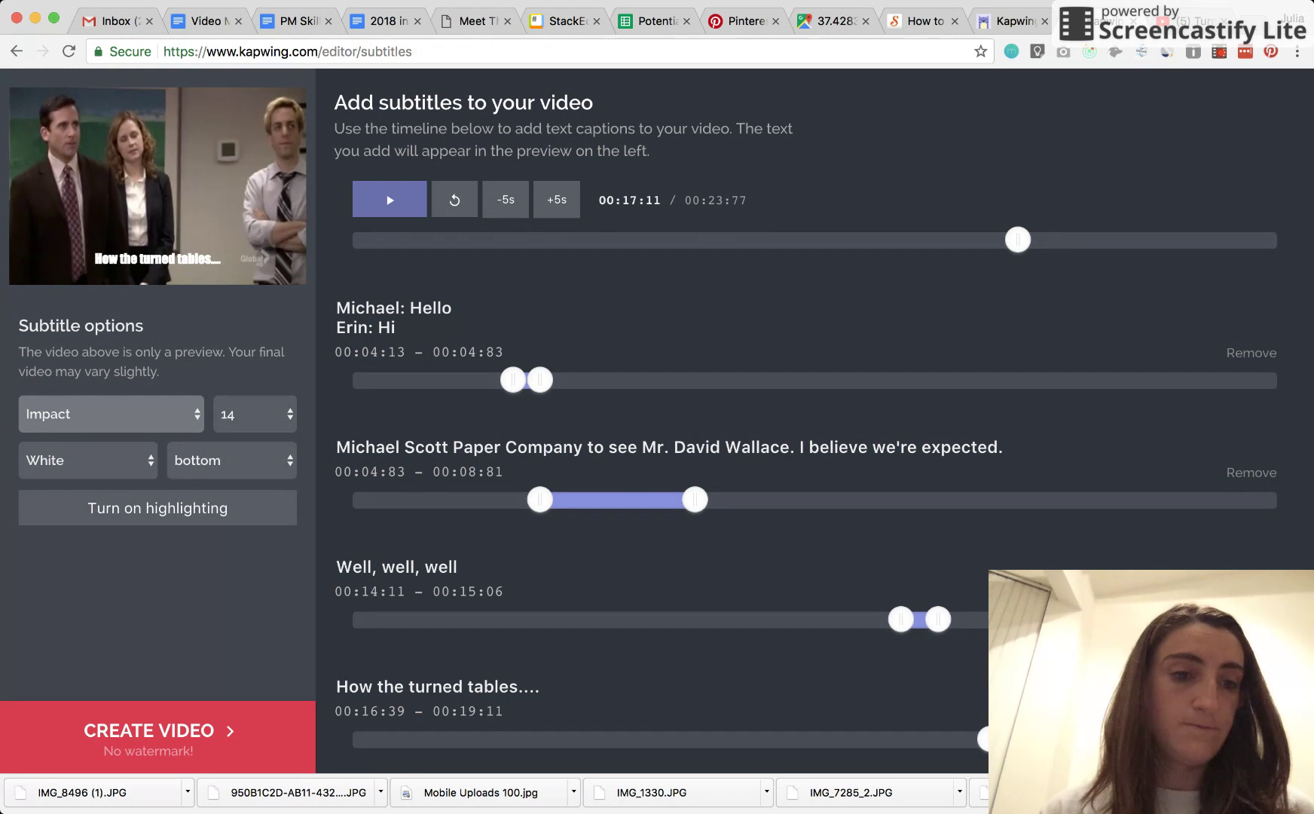
key("w")
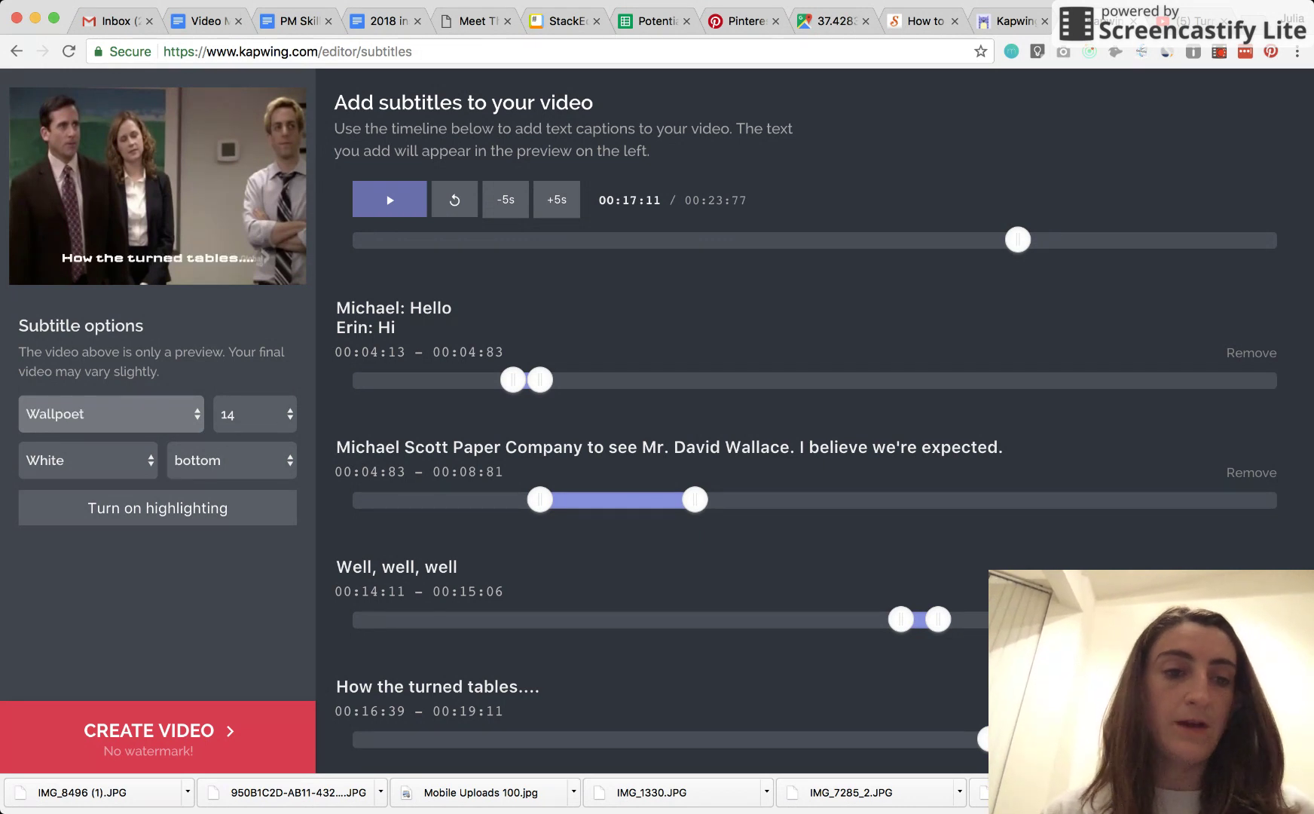
key("p")
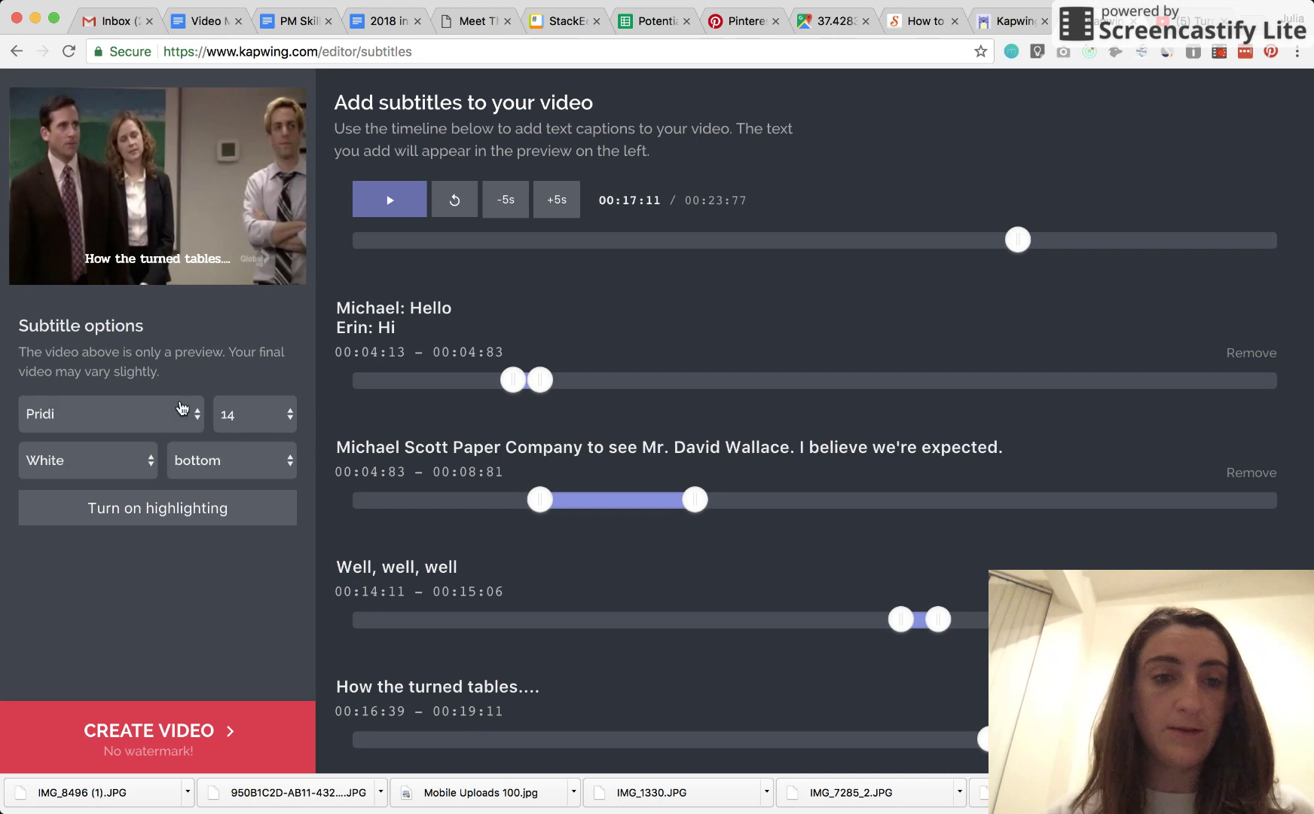
key("t")
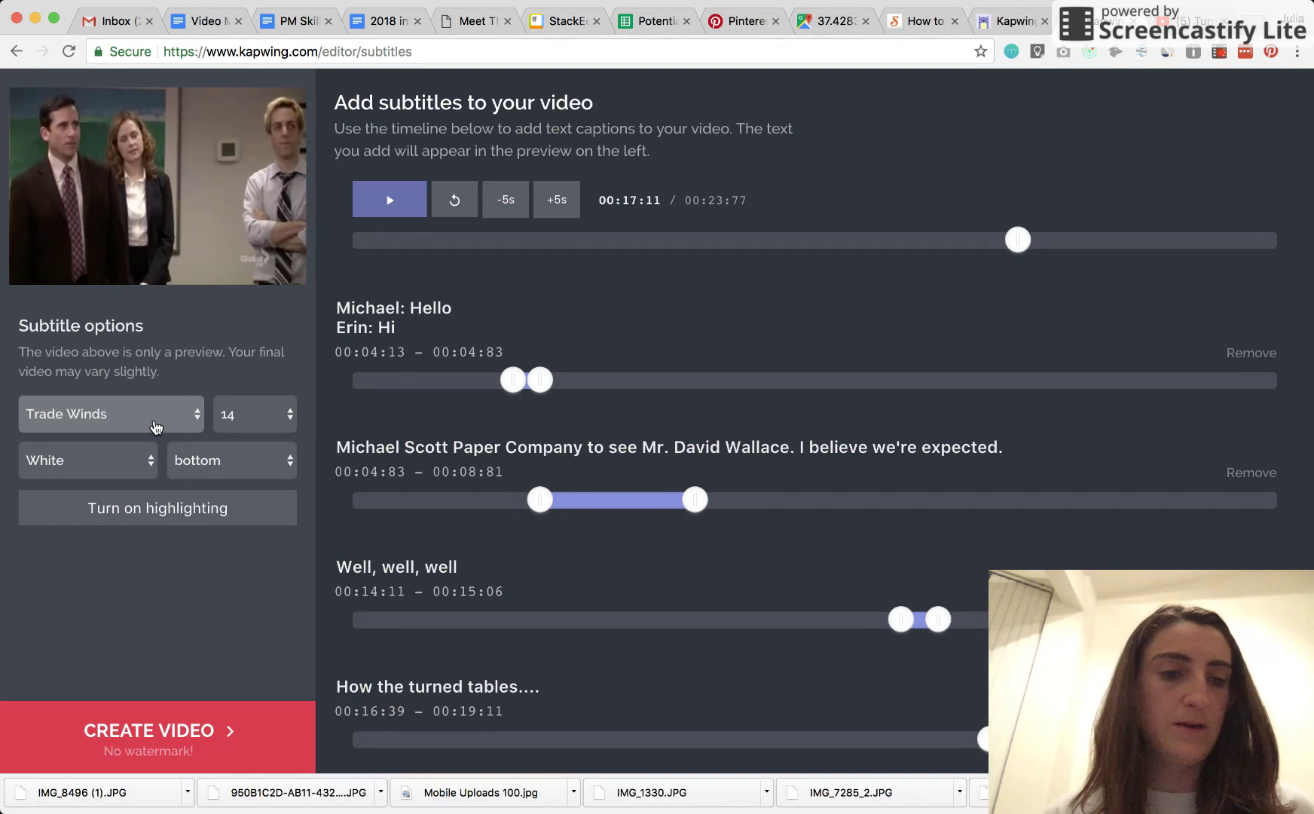
key("g")
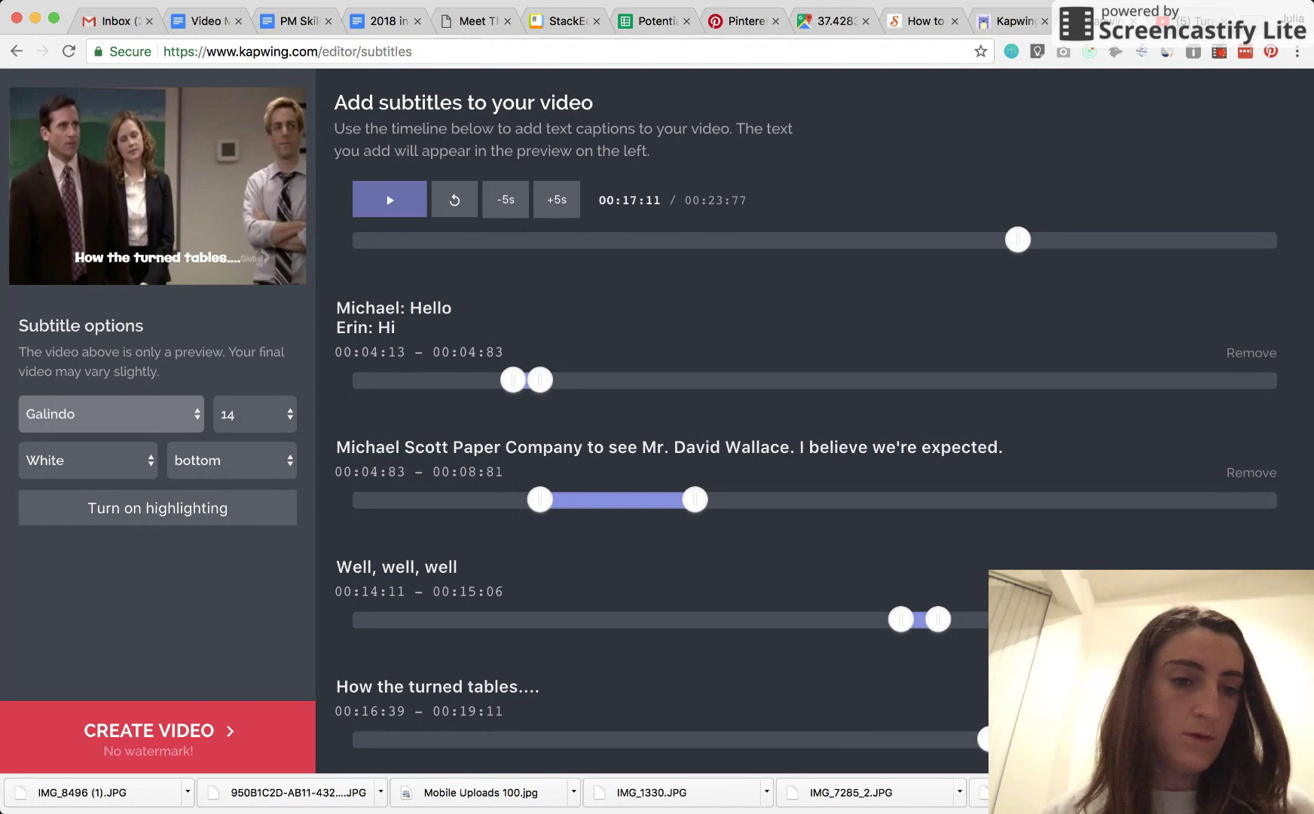
Settle on Roboto as the subtitle font, preview, and render with CREATE VIDEO
key("d")
key("r")
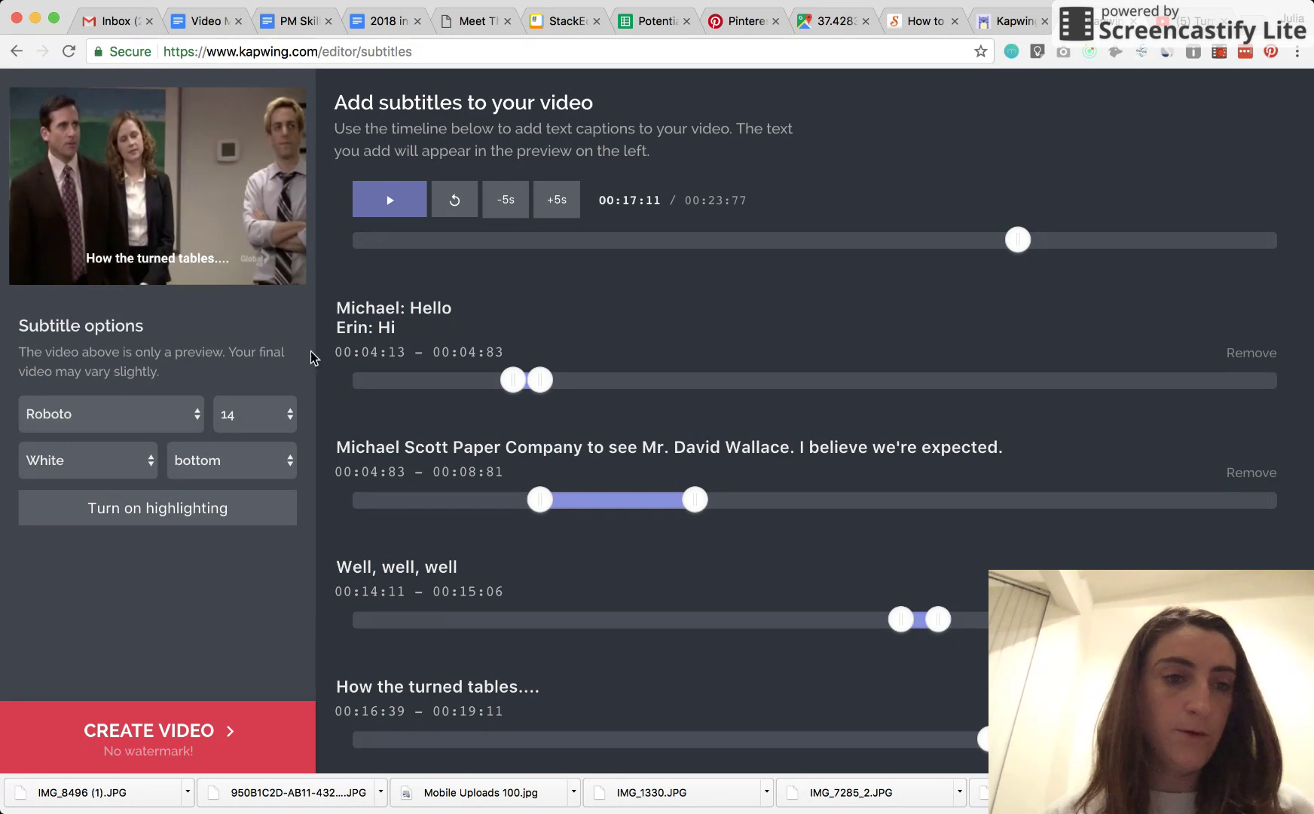
left_click(389, 200)
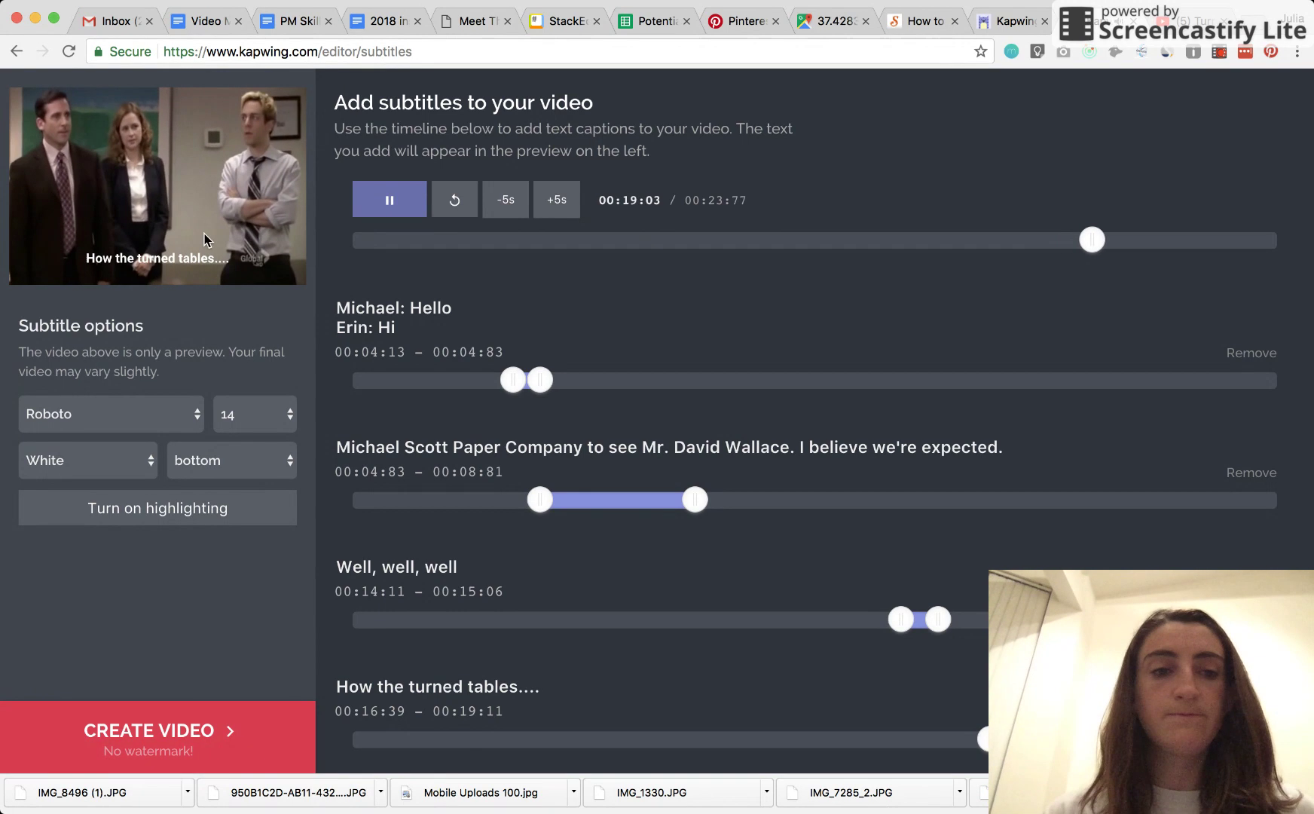
left_click(404, 214)
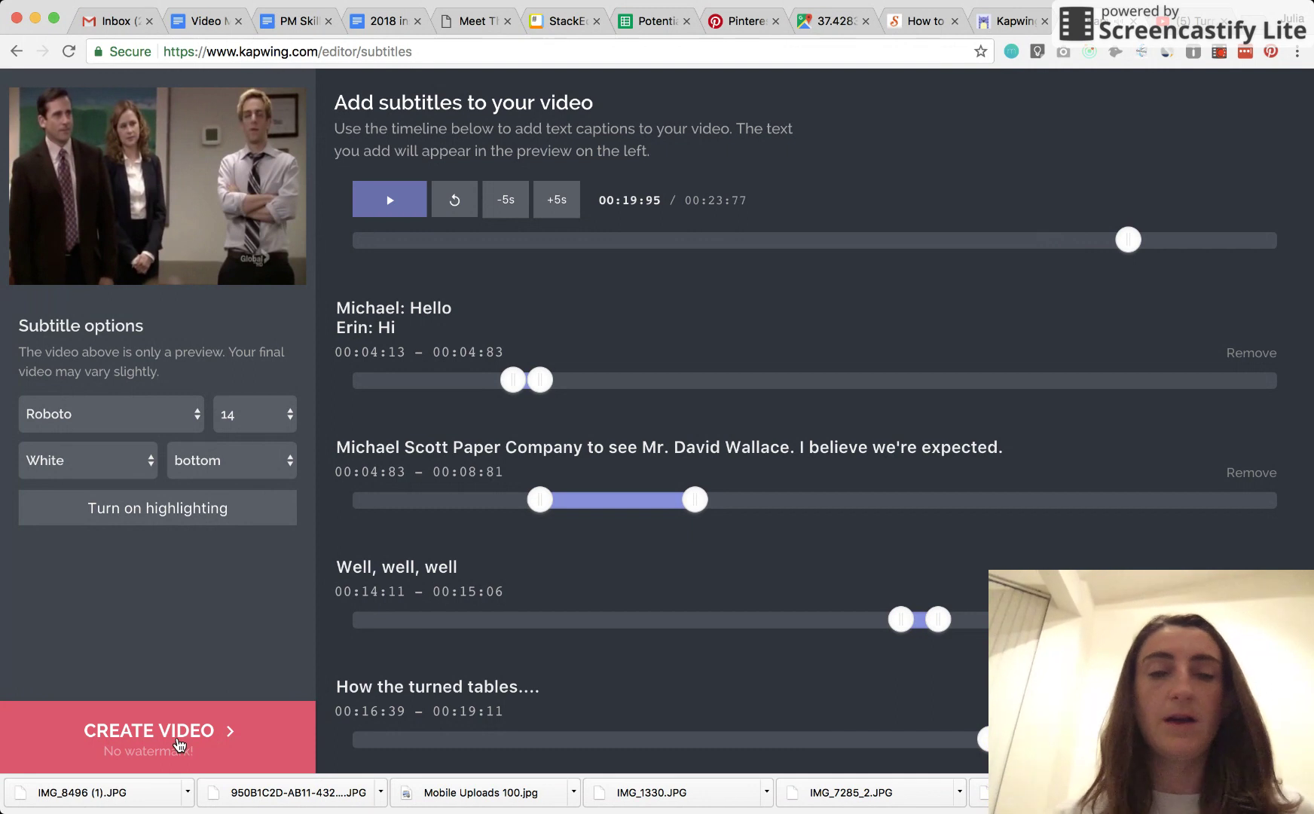
left_click(190, 703)
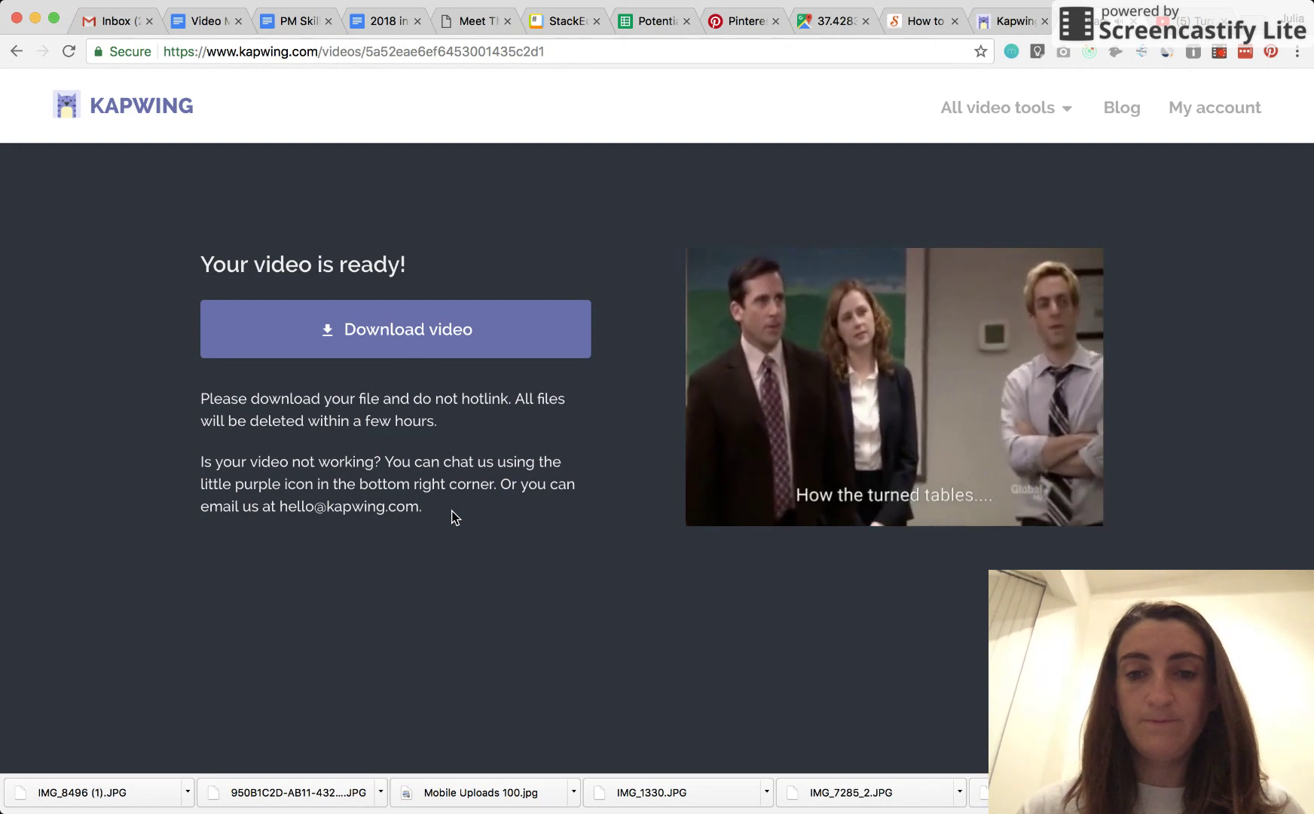
Pause the finished subtitled clip and download it as an MP4 file
mouse_move(869, 401)
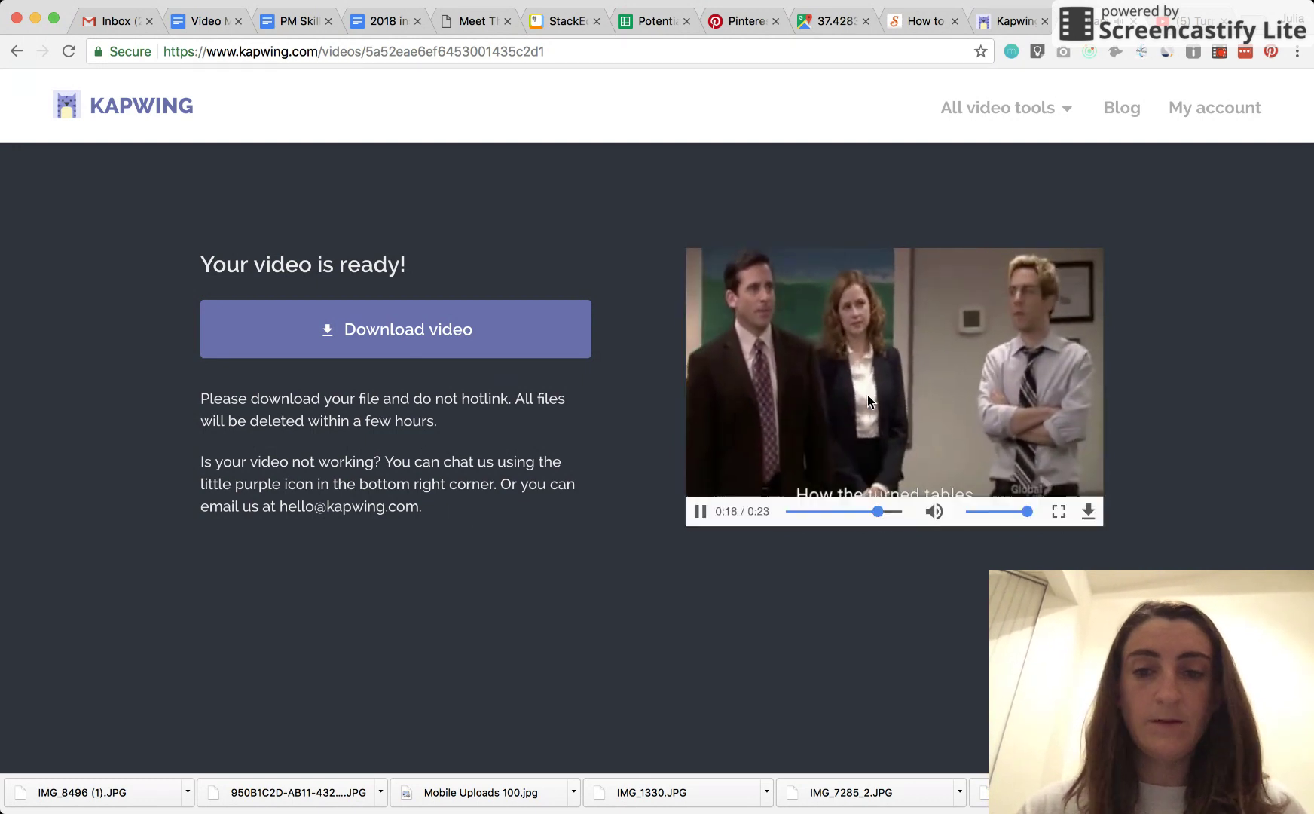
left_click(703, 509)
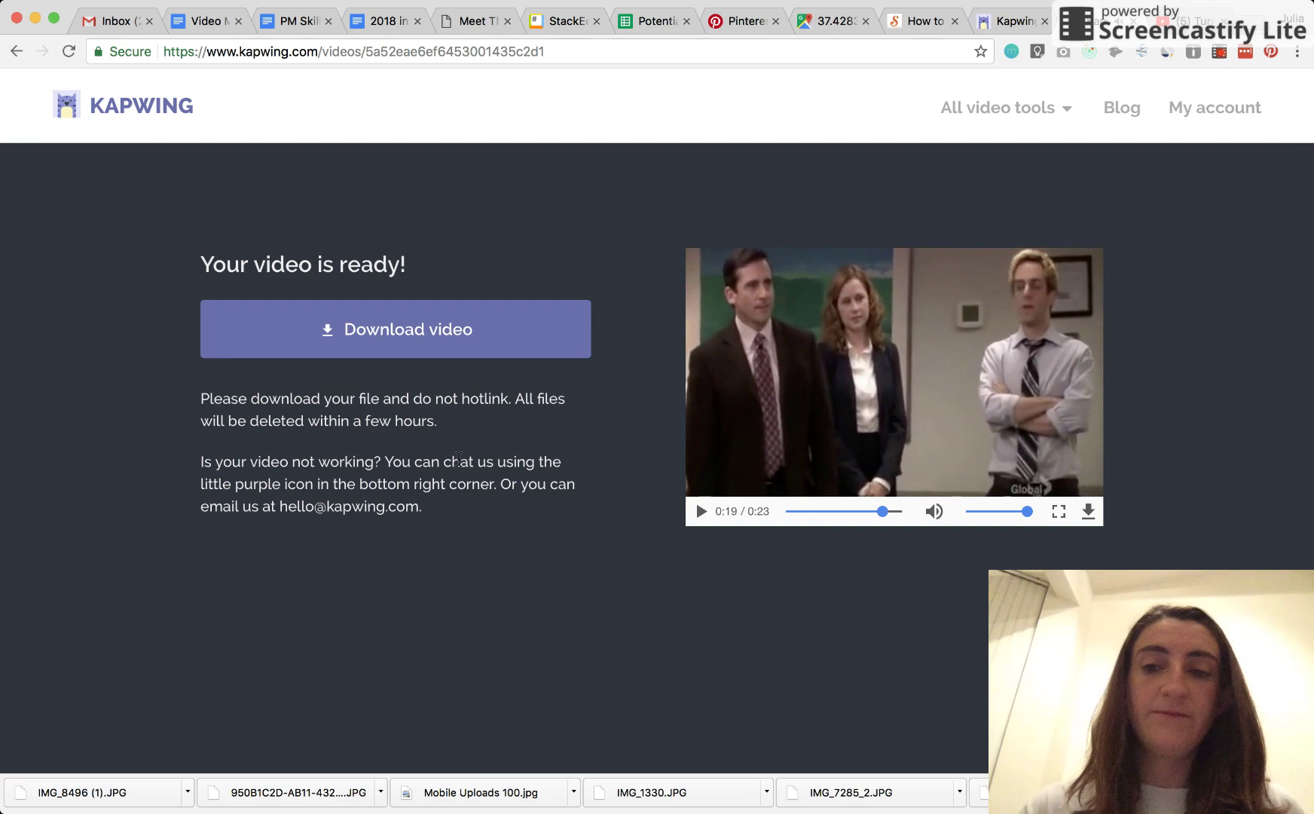
left_click(390, 343)
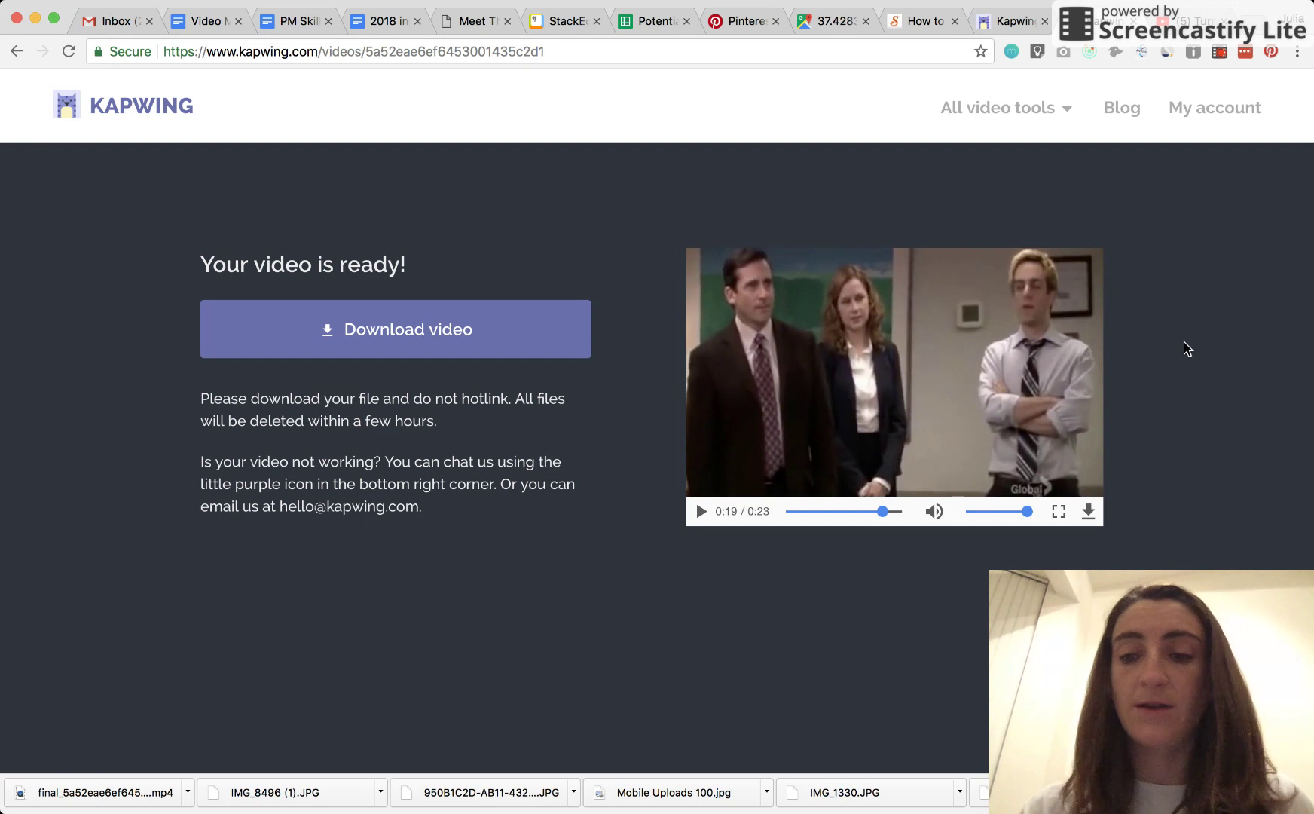
left_click(1266, 735)
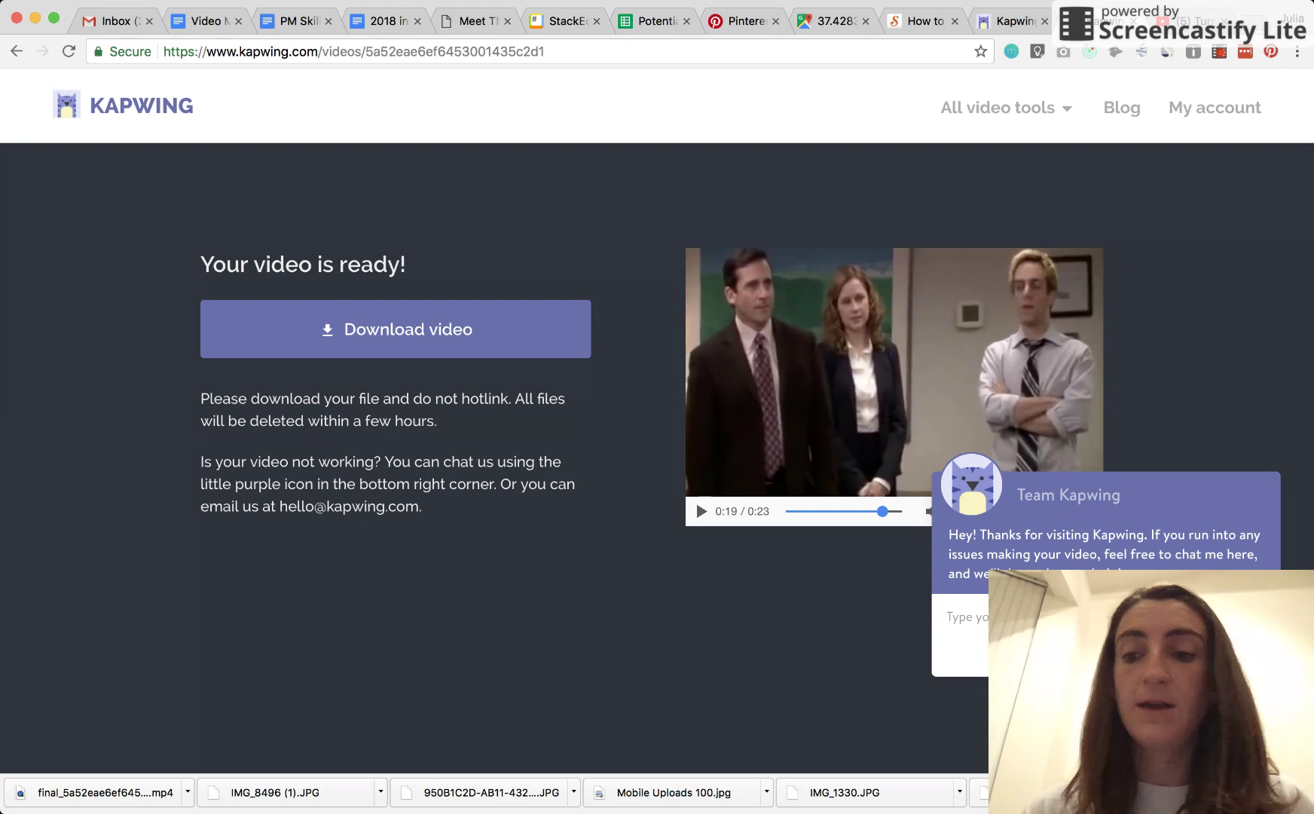
left_click(1229, 490)
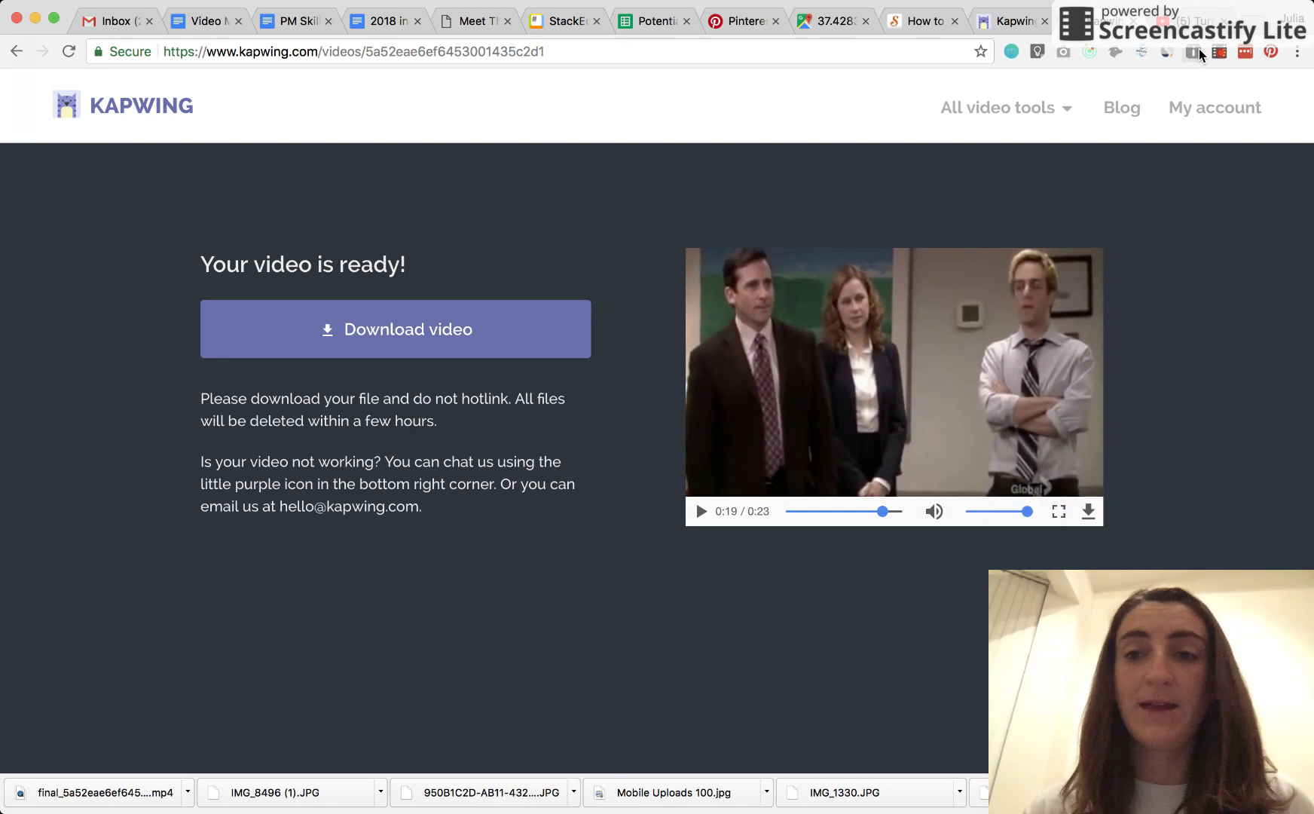